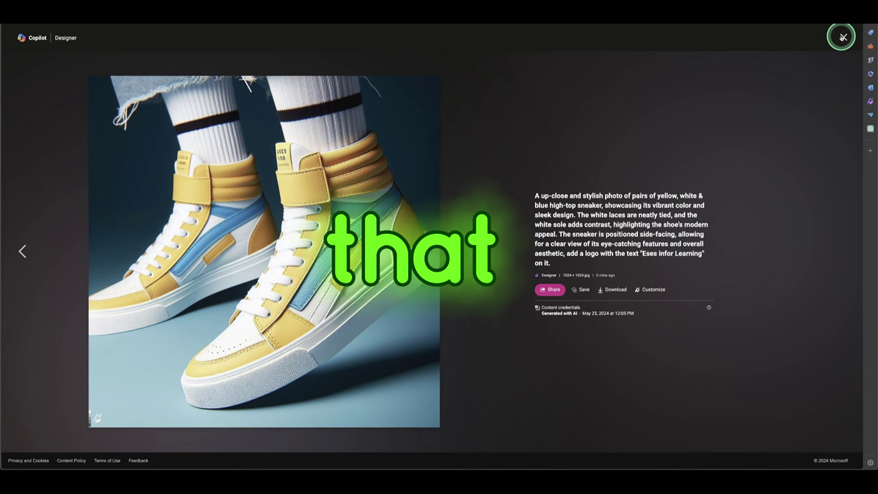
# Close the enlarged sneaker image and review the generated sneaker pictures and their prompts in the Copilot chat.
pyautogui.click(841, 39)
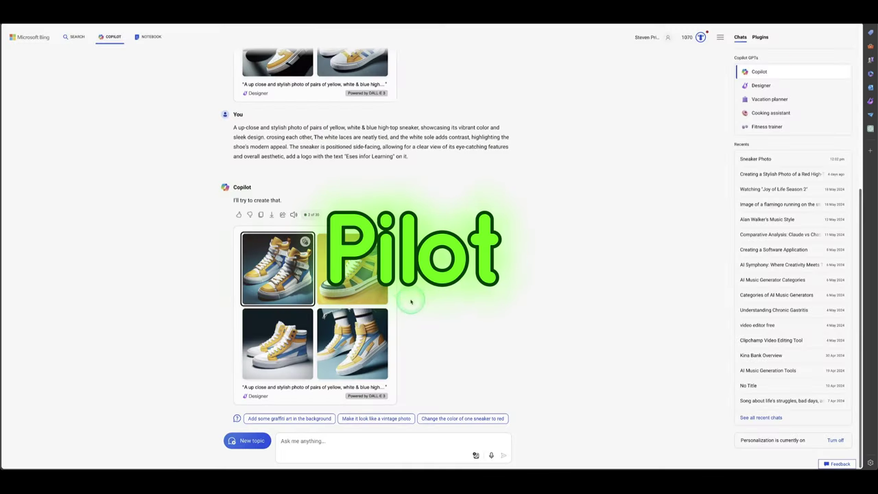
pyautogui.scroll(3, 405, 308)
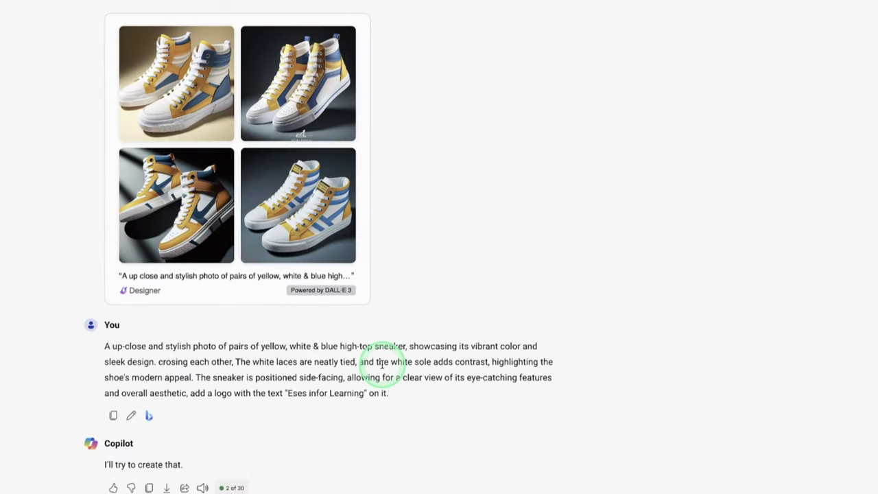
pyautogui.scroll(1, 382, 365)
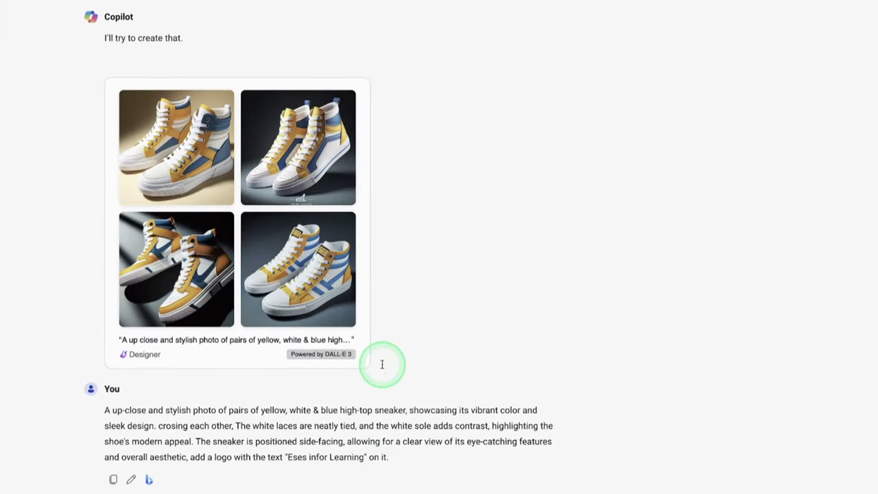
pyautogui.scroll(-5, 382, 367)
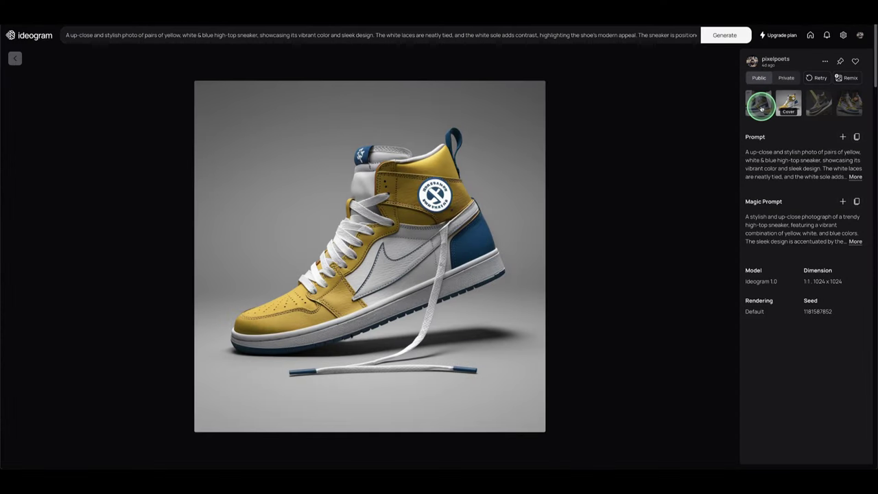
# Compare the sneaker variants generated in Ideogram and in the Leonardo.Ai personal feed.
pyautogui.click(791, 105)
pyautogui.click(810, 101)
pyautogui.click(838, 103)
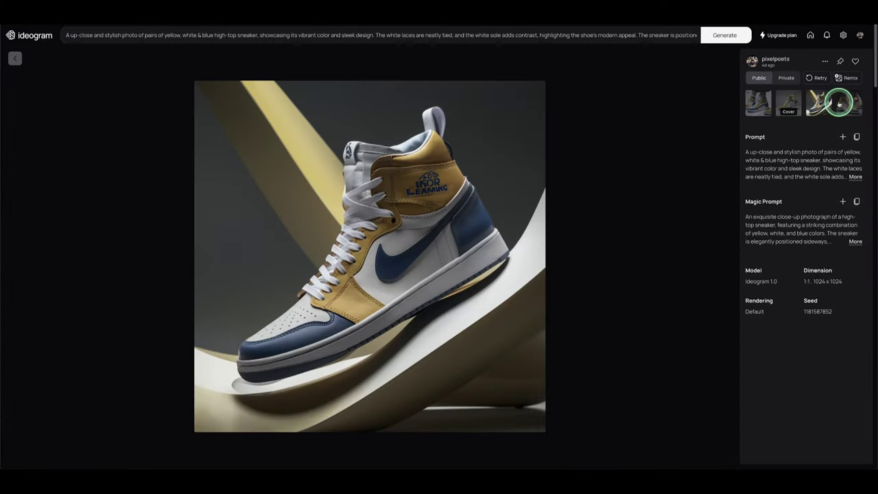
pyautogui.click(850, 103)
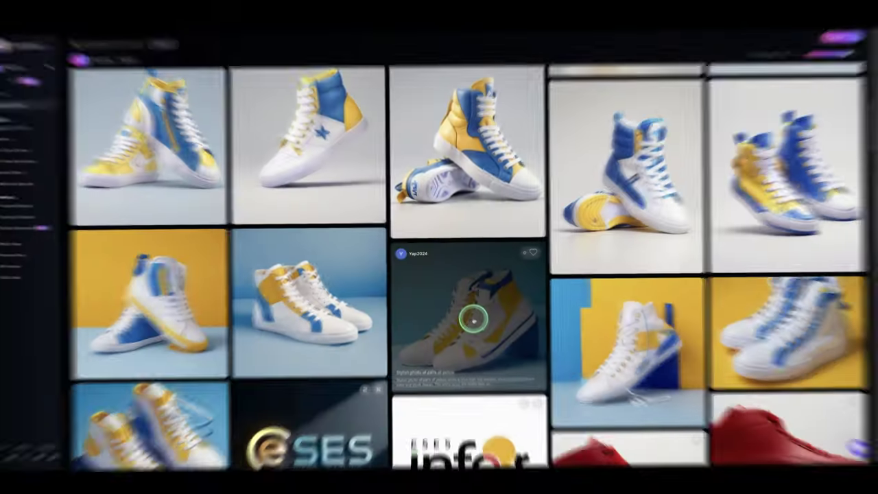
pyautogui.click(497, 248)
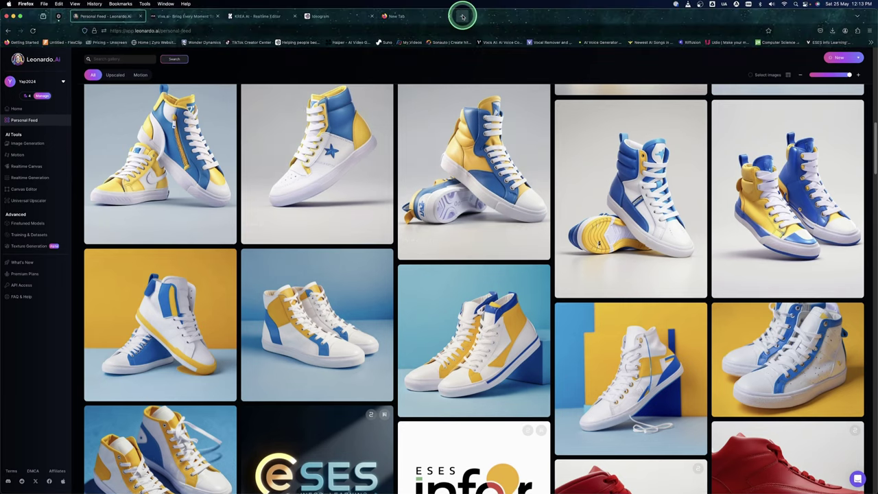
# Open the SnapEdit website in a new browser tab and go to its background removal tool.
pyautogui.click(463, 15)
pyautogui.click(419, 255)
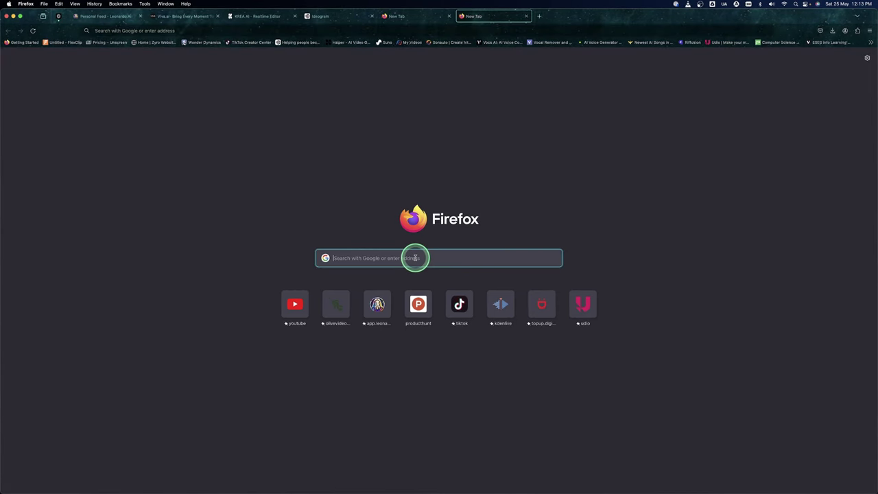
pyautogui.write('snap')
pyautogui.press('Return')
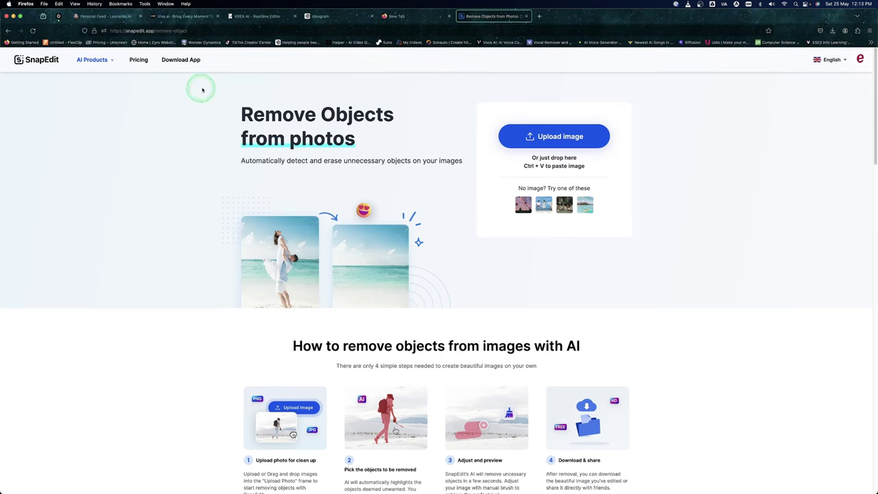
pyautogui.moveTo(92, 60)
pyautogui.click(105, 113)
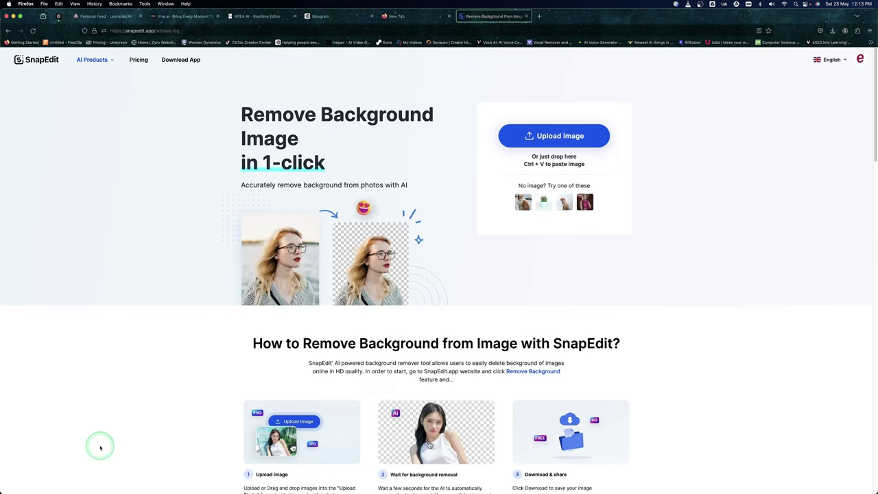
# Upload the yellow, white and blue sneaker image to SnapEdit, remove its background and download the resulting PNG.
pyautogui.click(27, 479)
pyautogui.moveTo(420, 328); pyautogui.dragTo(160, 196)
pyautogui.click(162, 198)
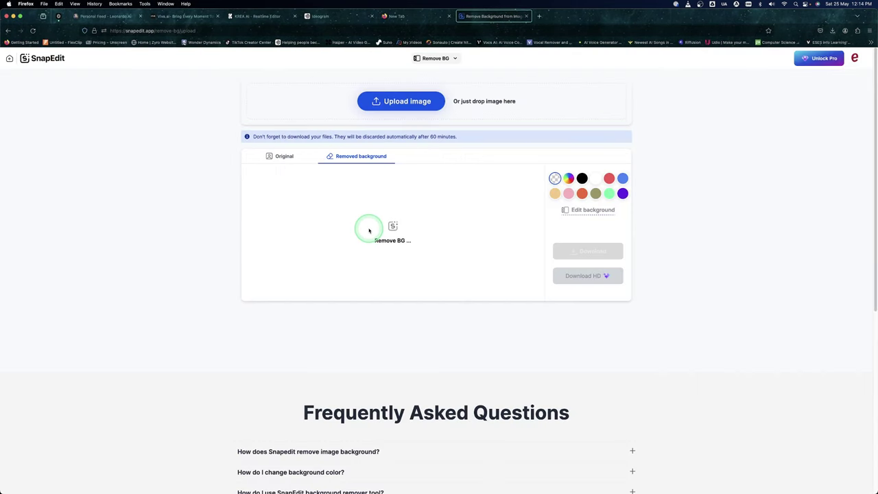
pyautogui.click(388, 322)
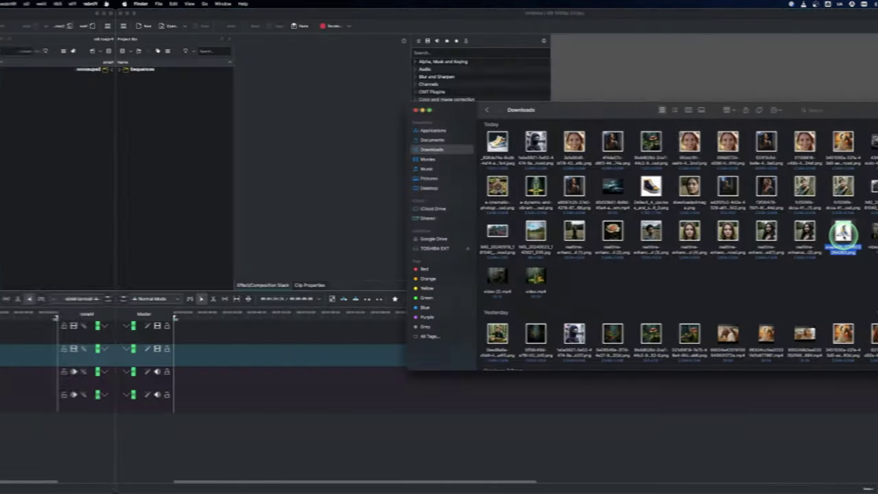
# Import snapedit_1716603264263.png from Downloads into the Kdenlive project bin and decline the switch to the 984x1280 profile.
pyautogui.click(727, 233)
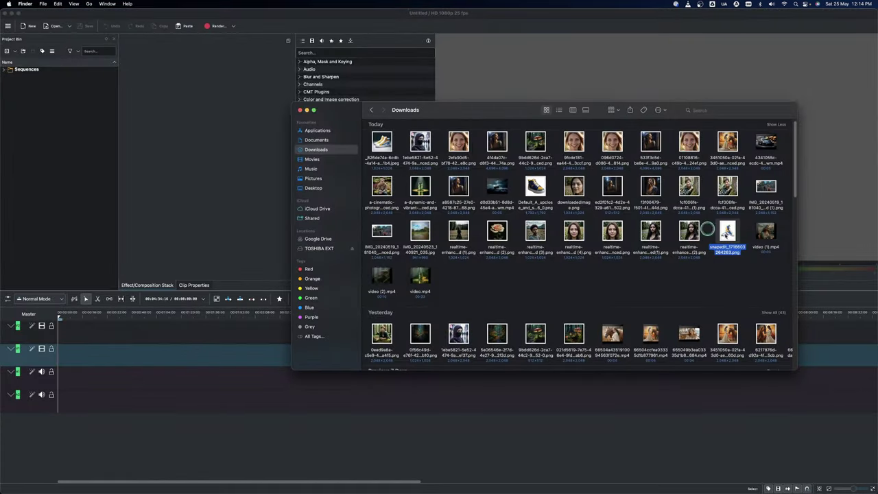
pyautogui.moveTo(707, 230); pyautogui.dragTo(51, 172)
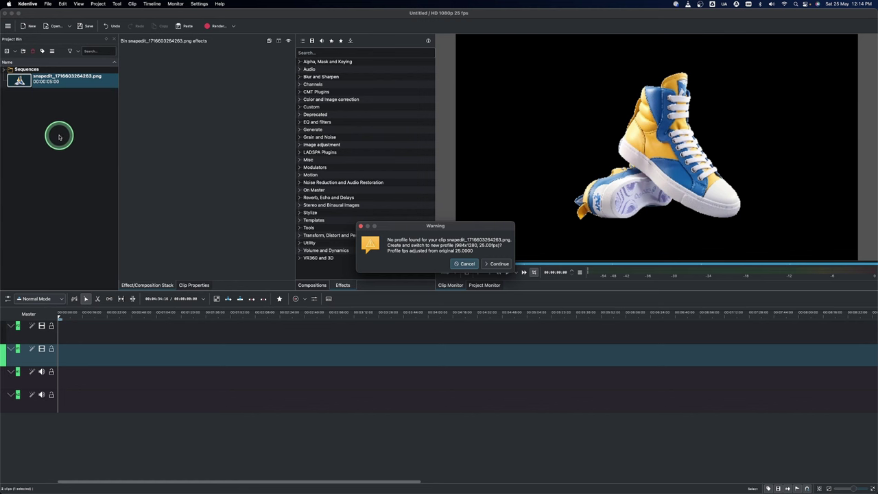
pyautogui.moveTo(398, 227); pyautogui.dragTo(397, 207)
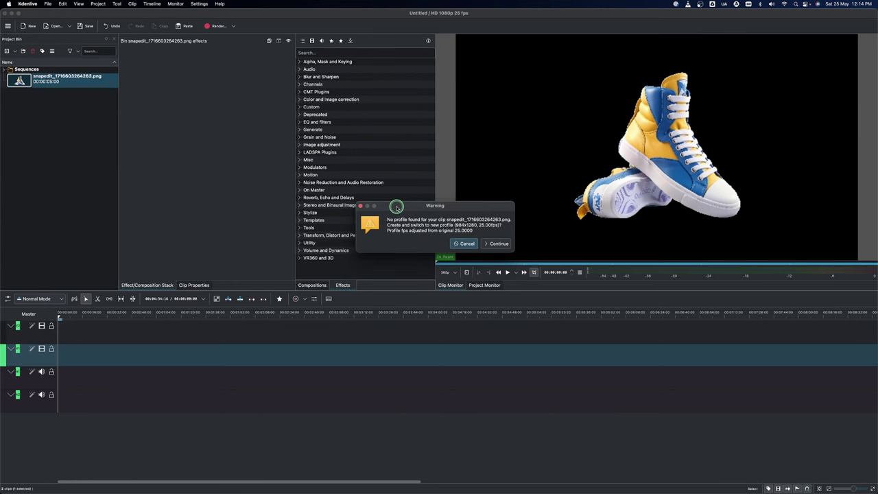
pyautogui.moveTo(396, 207)
pyautogui.mouseDown()
pyautogui.moveTo(404, 190)
pyautogui.moveTo(401, 198)
pyautogui.mouseUp()
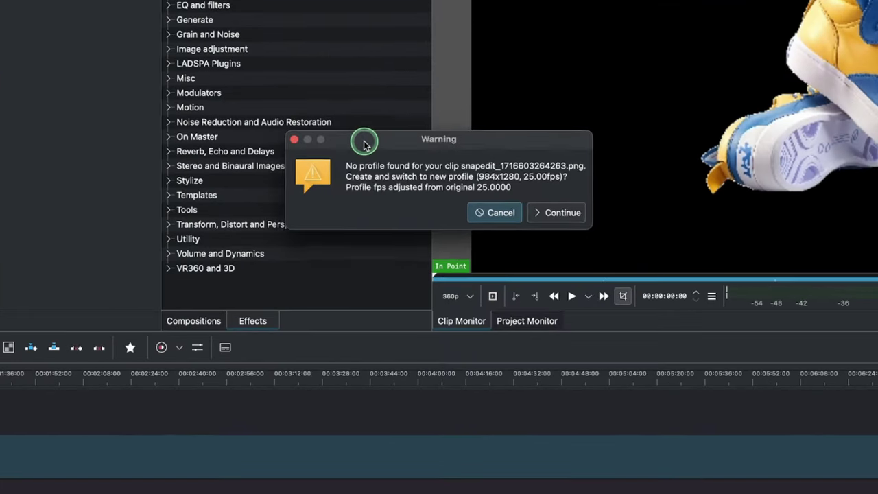
pyautogui.moveTo(364, 152); pyautogui.dragTo(390, 189)
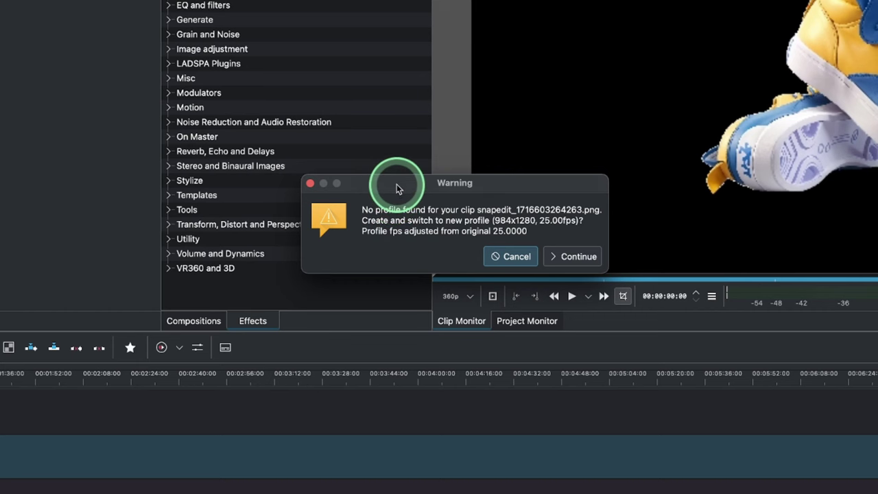
pyautogui.click(517, 258)
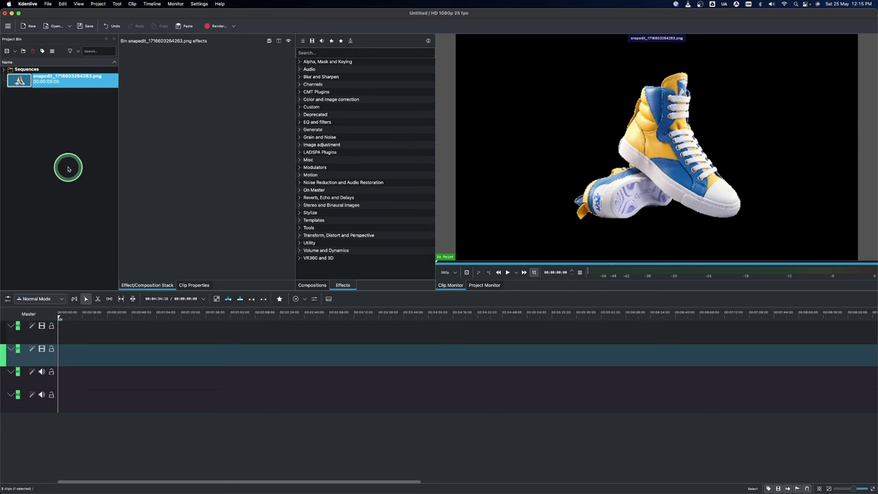
# Insert five video tracks above track V2 in the timeline.
pyautogui.rightClick(25, 328)
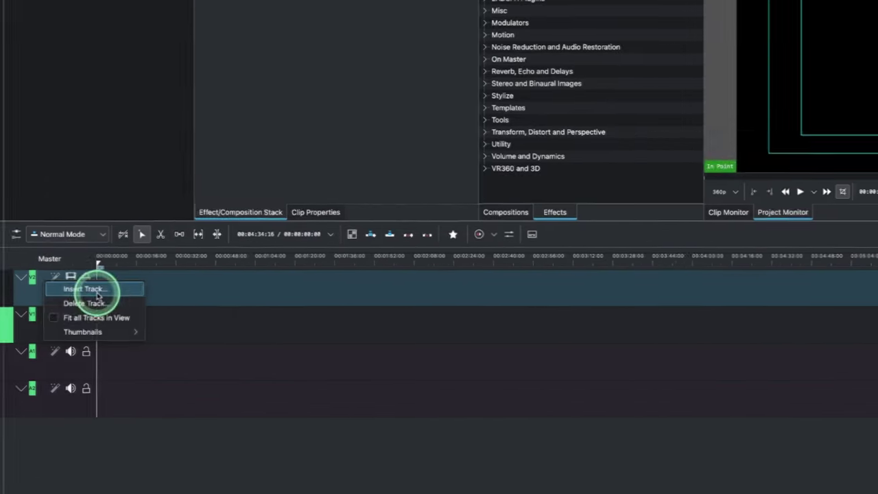
pyautogui.click(56, 333)
pyautogui.click(604, 110)
pyautogui.click(603, 110)
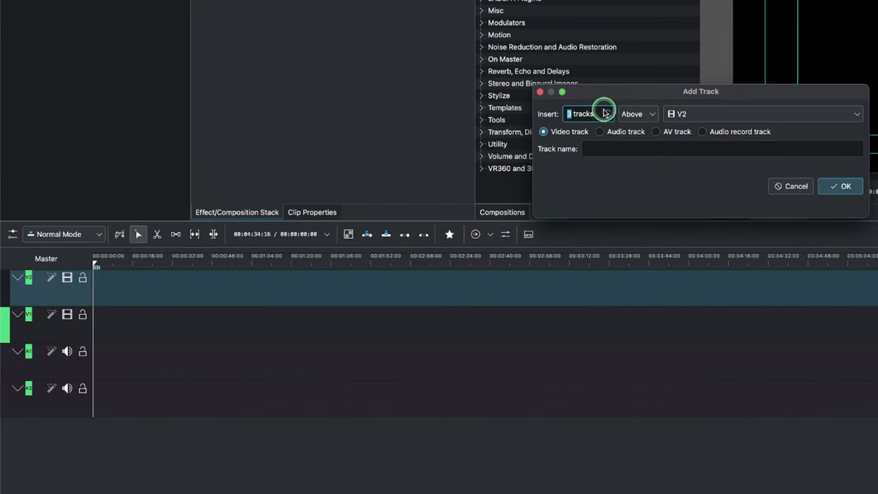
pyautogui.click(604, 111)
pyautogui.click(603, 110)
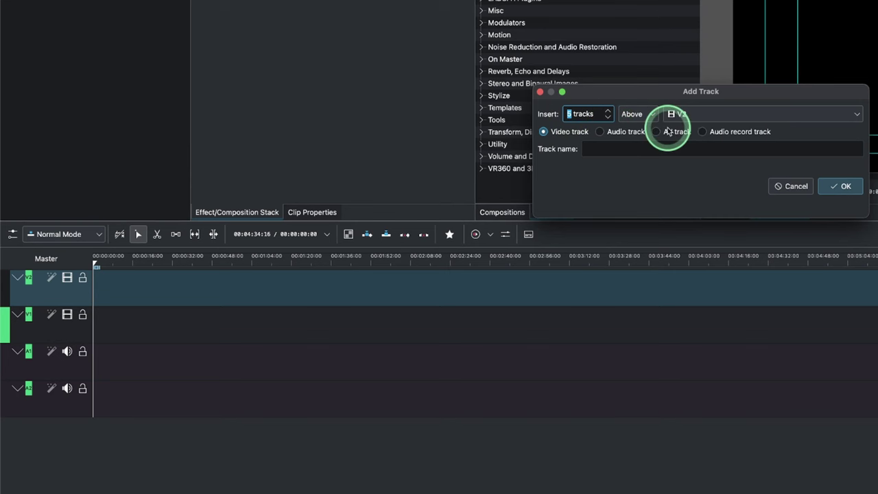
pyautogui.click(841, 190)
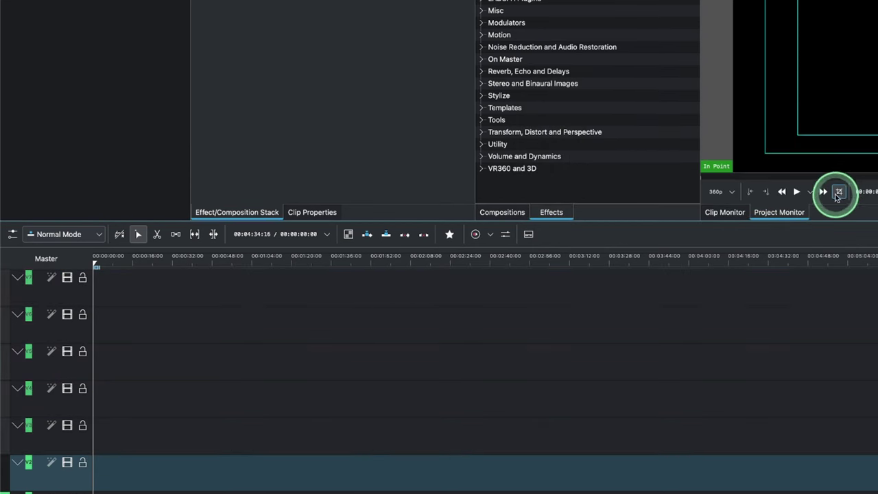
# Collapse the video tracks in the timeline.
pyautogui.click(272, 370)
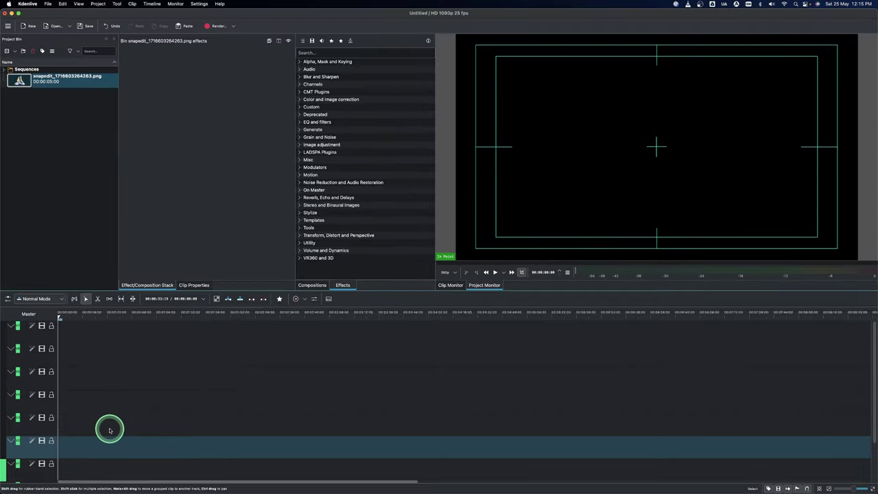
pyautogui.hscroll(3, 161, 442)
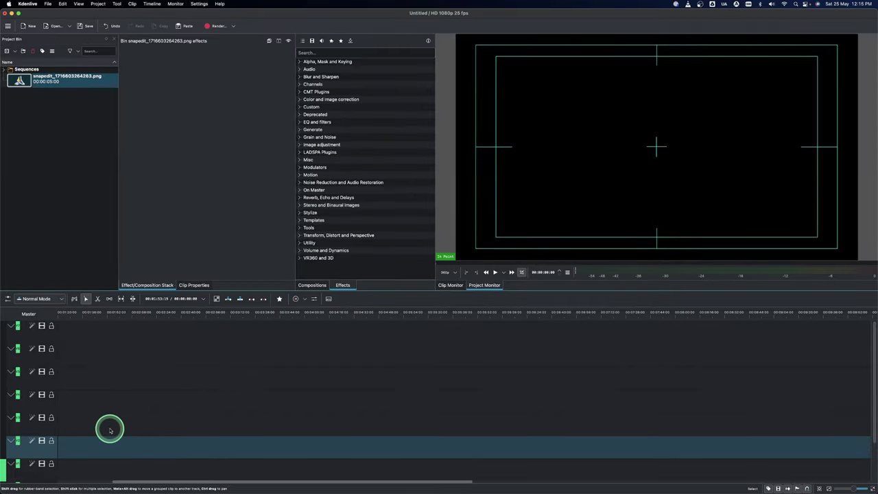
pyautogui.click(10, 464)
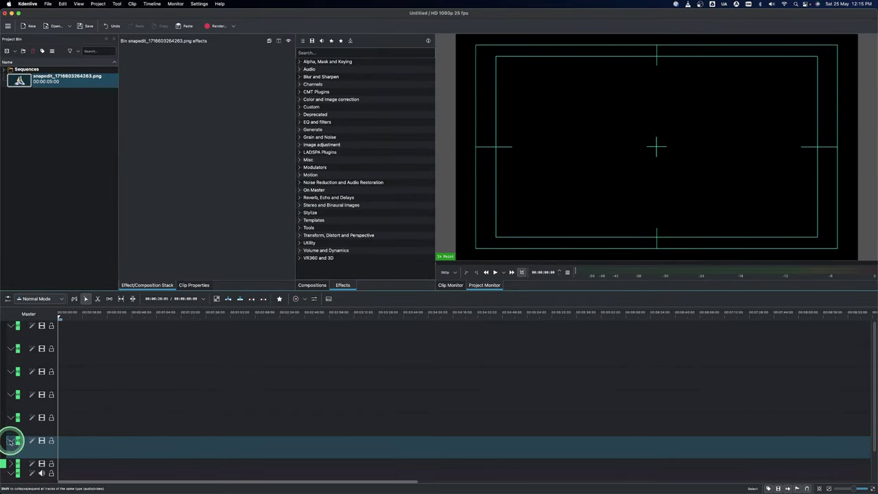
pyautogui.click(11, 441)
pyautogui.click(11, 418)
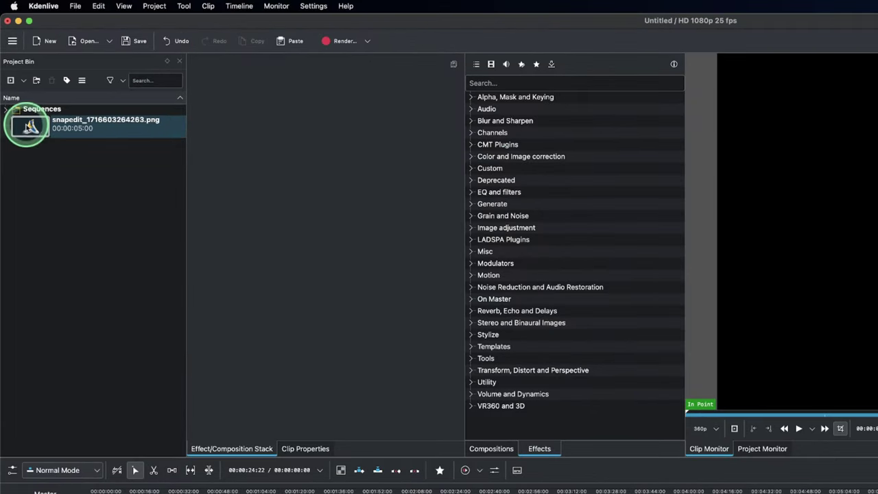
# Add a white color clip with a duration of 00:00:05:00 to the project bin.
pyautogui.rightClick(40, 176)
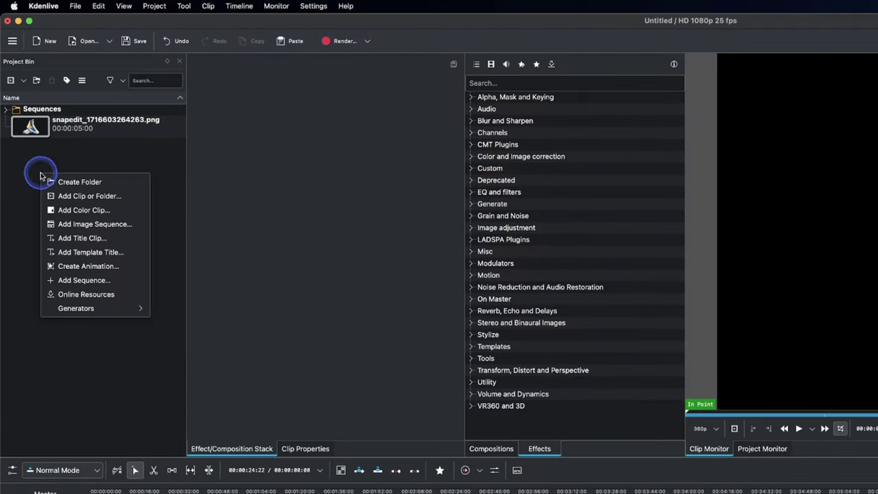
pyautogui.click(80, 212)
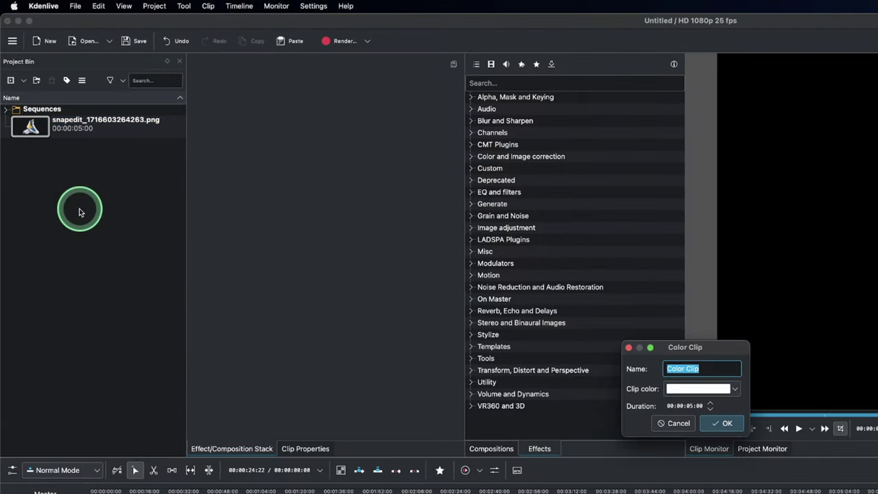
pyautogui.click(718, 421)
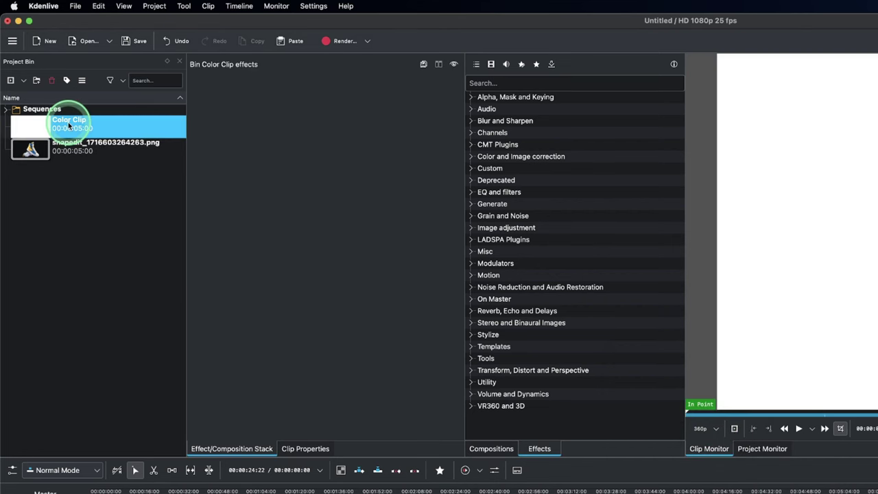
# Change the new color clip's color from white to purple in its clip properties.
pyautogui.doubleClick(49, 128)
pyautogui.click(403, 89)
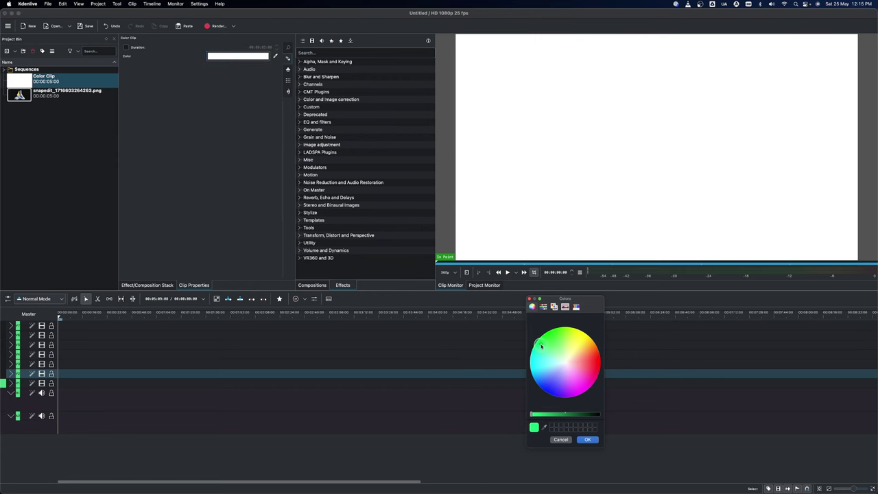
pyautogui.click(19, 81)
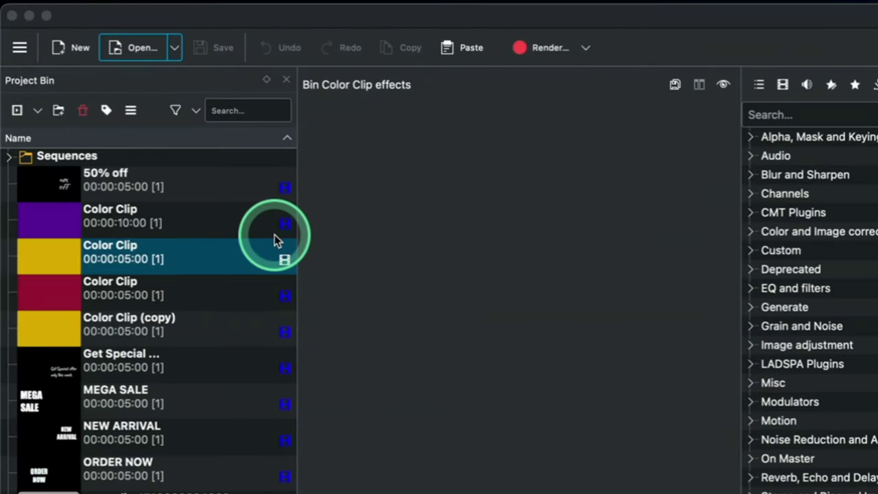
# Enable a custom duration for the yellow color clip and set it to 00:00:10:00.
pyautogui.click(92, 262)
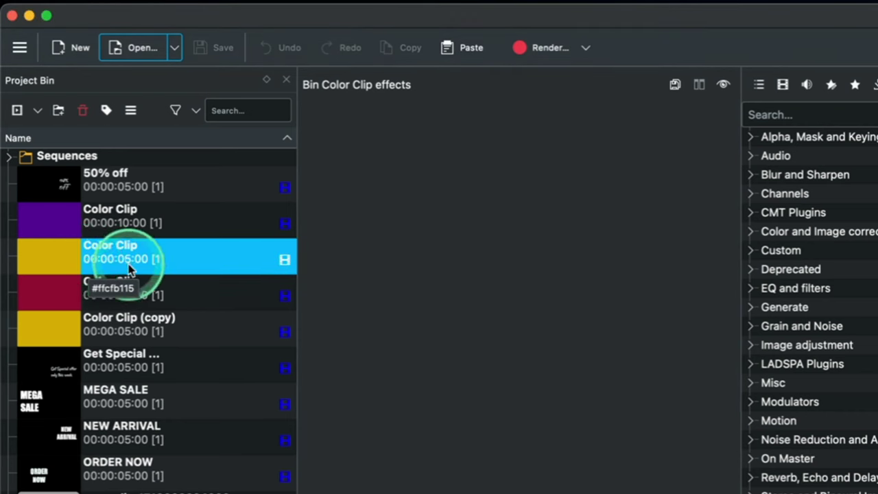
pyautogui.doubleClick(131, 269)
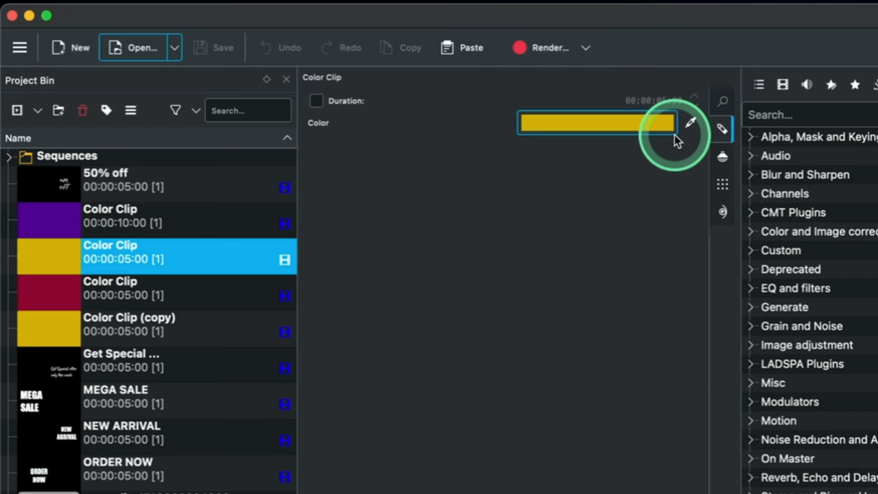
pyautogui.click(317, 102)
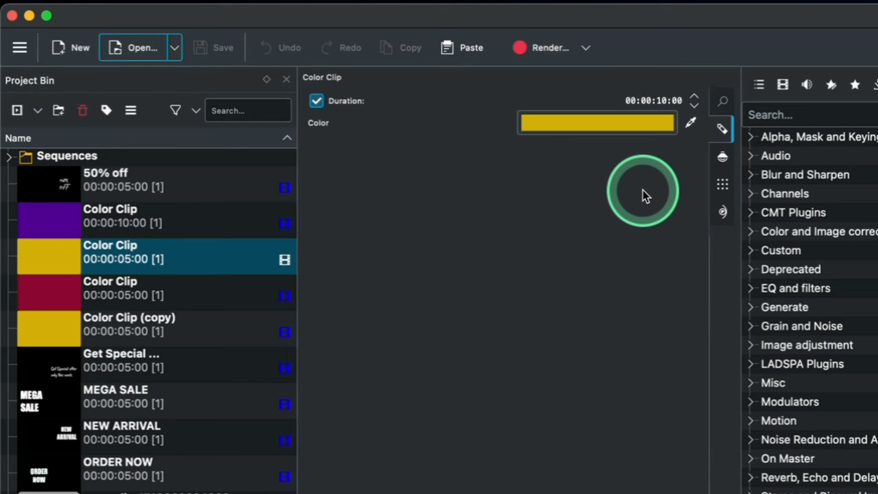
pyautogui.click(146, 267)
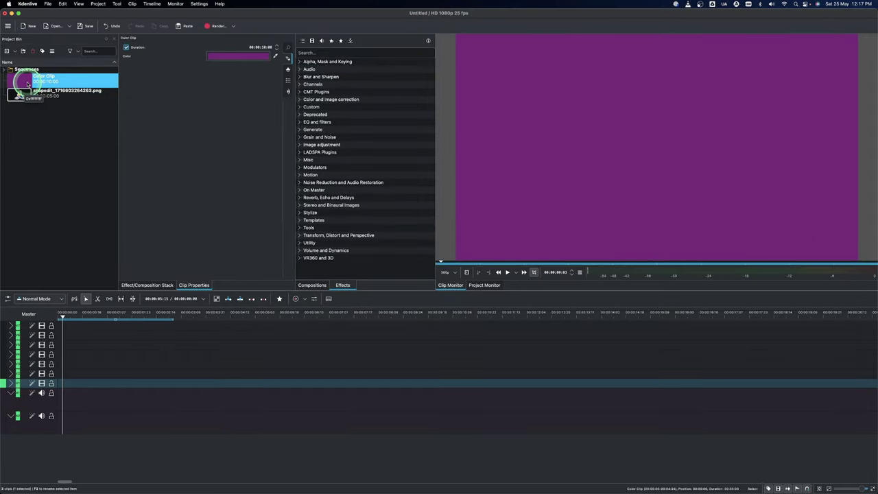
# Place the purple color clip on the lowest video track and apply the Alpha gradient effect to it.
pyautogui.moveTo(28, 82); pyautogui.dragTo(108, 382)
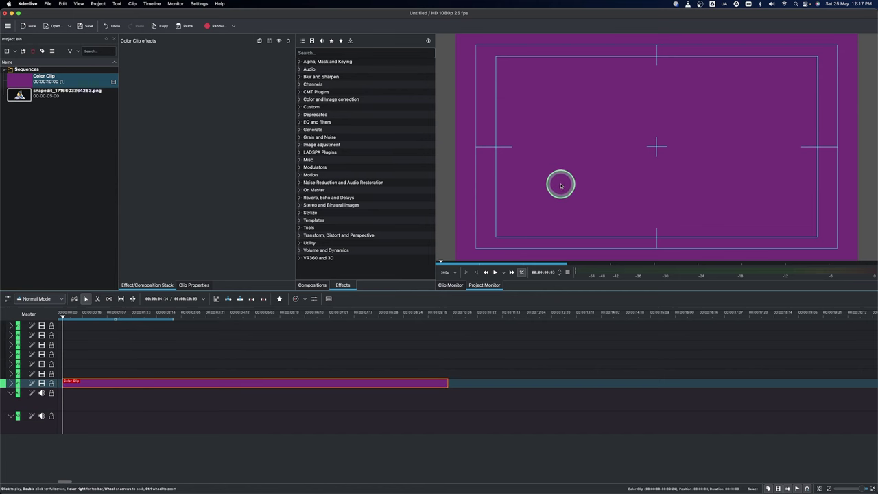
pyautogui.click(300, 61)
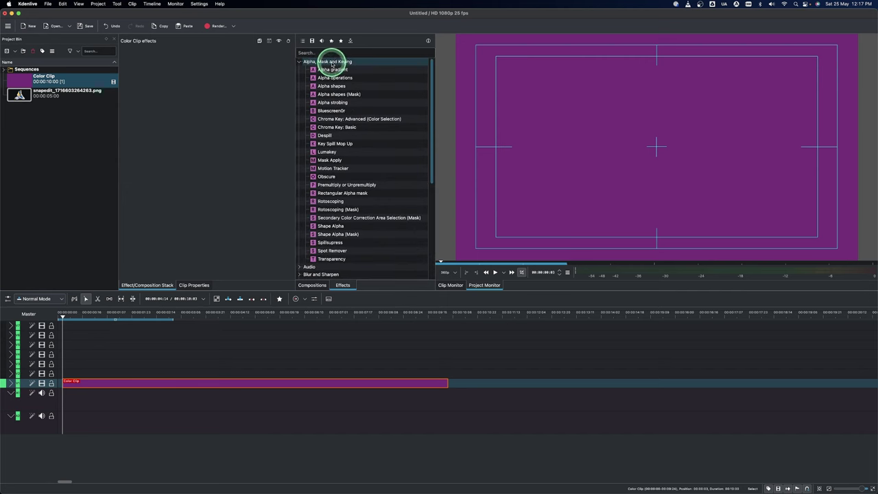
pyautogui.click(329, 69)
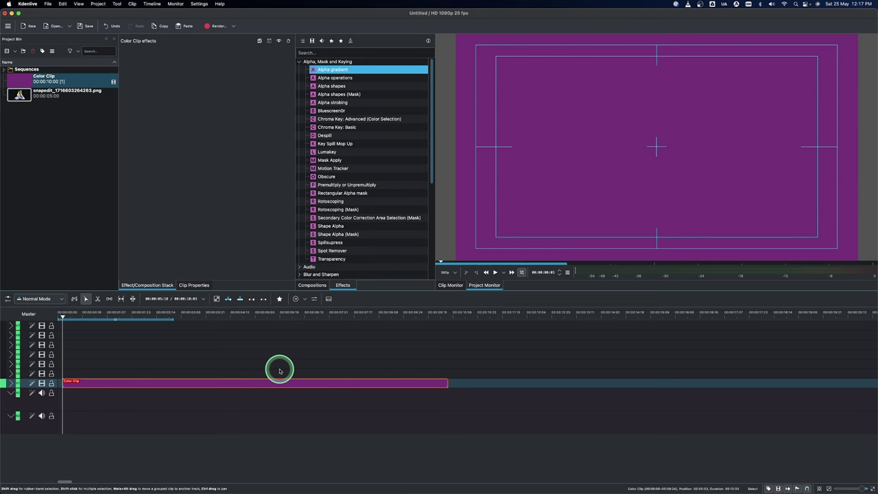
pyautogui.moveTo(320, 73); pyautogui.dragTo(202, 98)
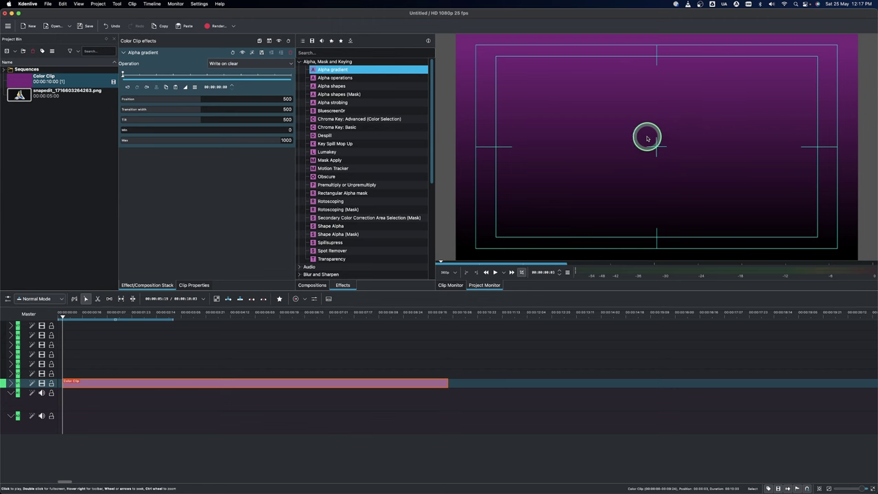
pyautogui.click(255, 64)
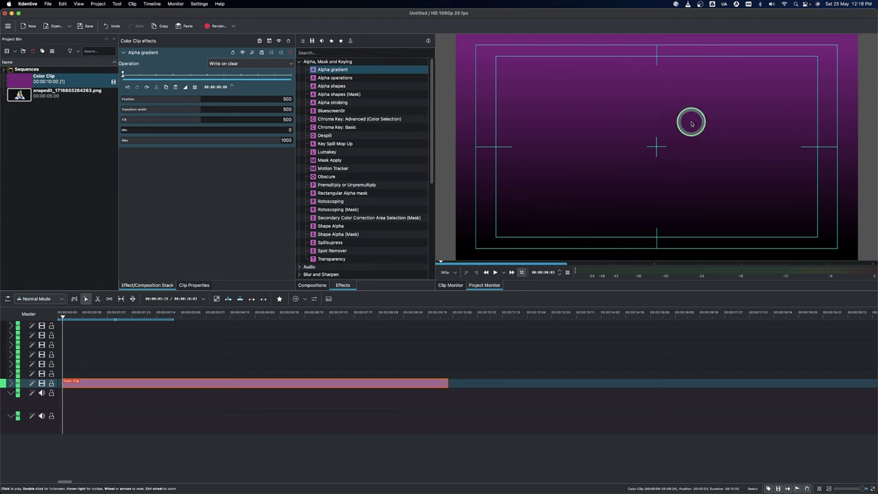
# Change the color clip's color to olive yellow in its clip properties.
pyautogui.click(21, 83)
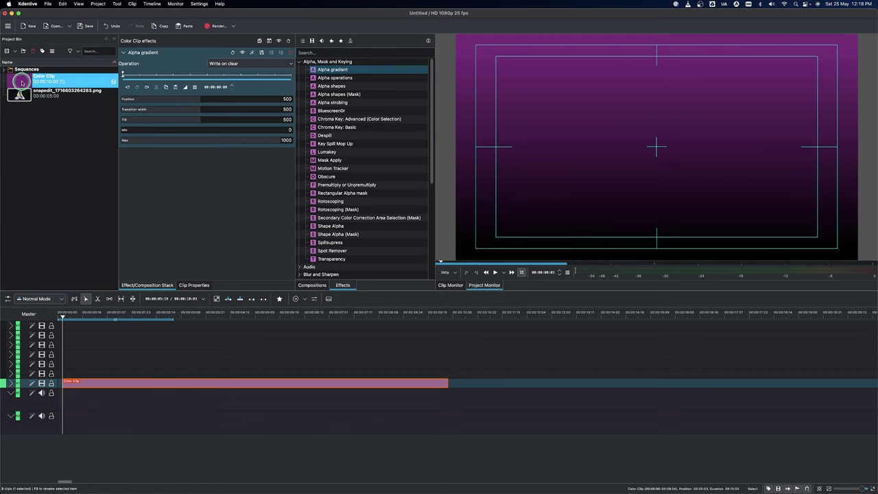
pyautogui.click(233, 56)
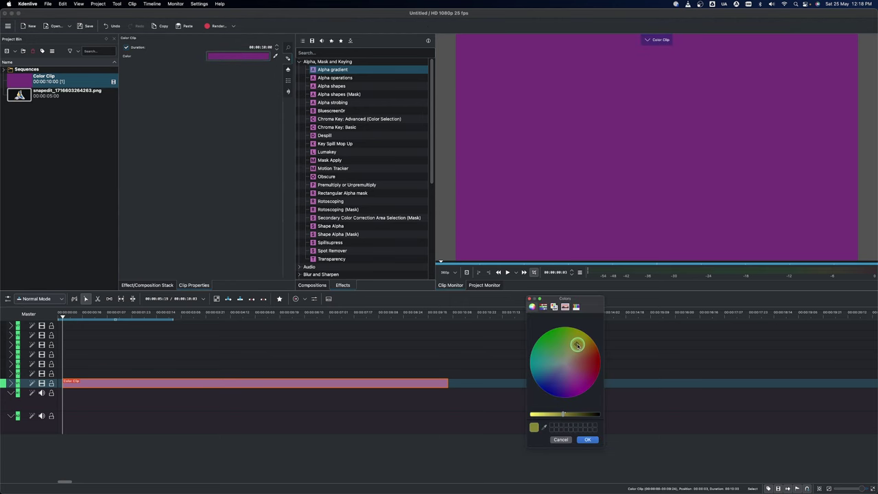
pyautogui.press('Return')
pyautogui.click(43, 95)
pyautogui.click(28, 78)
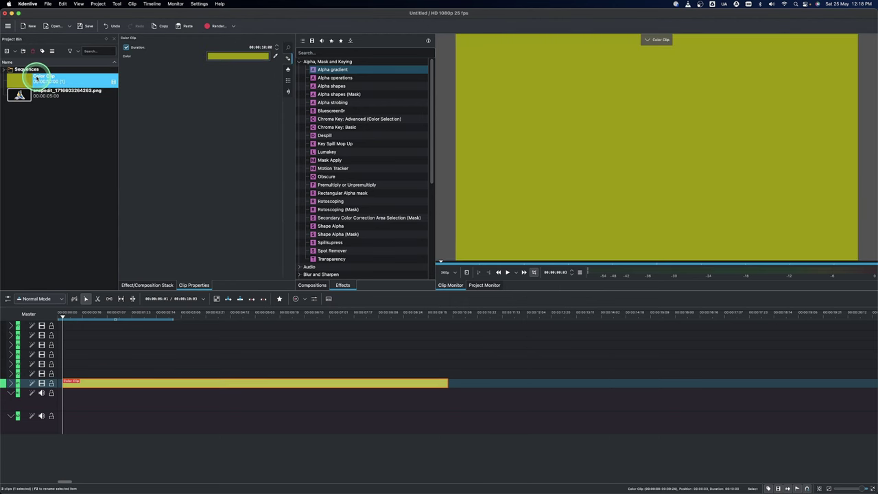
# Move the color clip on the lowest video track to the very start of the timeline.
pyautogui.moveTo(89, 322); pyautogui.dragTo(106, 320)
pyautogui.click(157, 382)
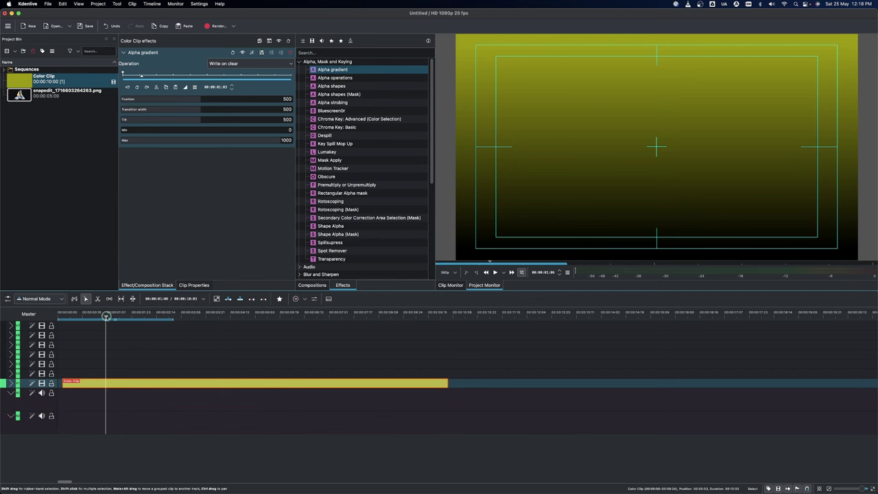
pyautogui.moveTo(102, 319); pyautogui.dragTo(62, 323)
# Place the sneaker image on the track above the color clip and extend it to the color clip's end.
pyautogui.click(24, 95)
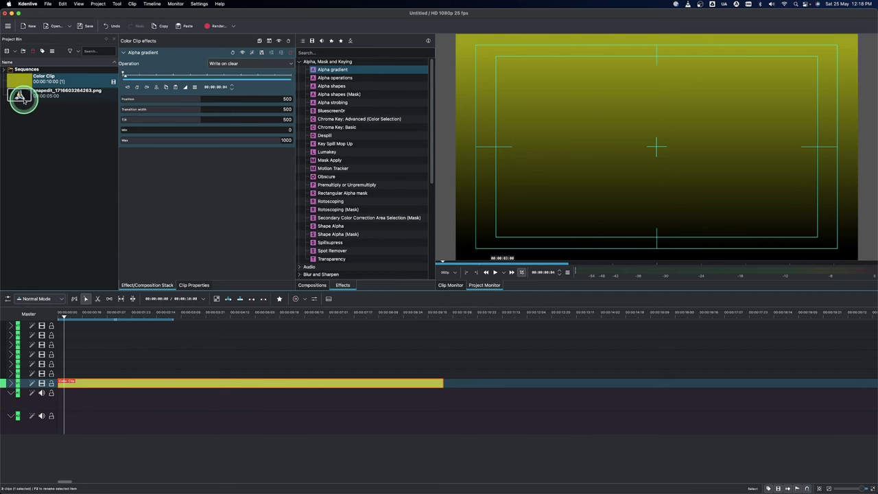
pyautogui.moveTo(24, 121); pyautogui.dragTo(59, 372)
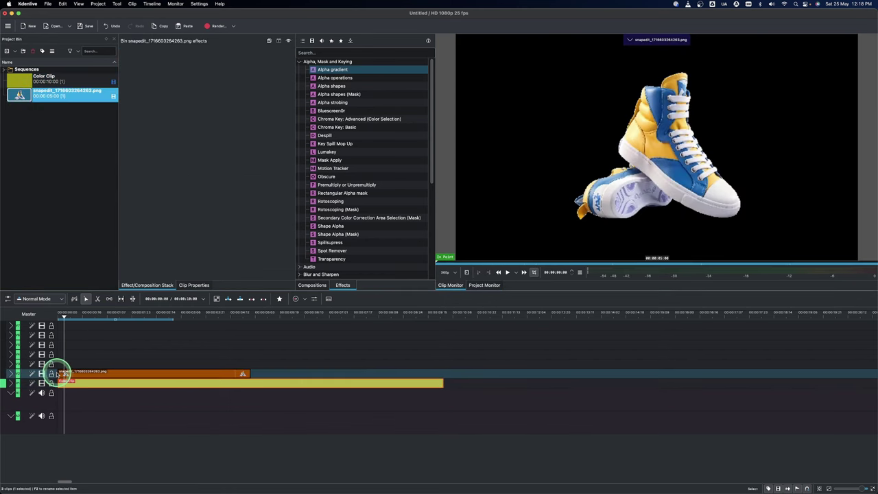
pyautogui.moveTo(261, 373); pyautogui.dragTo(437, 374)
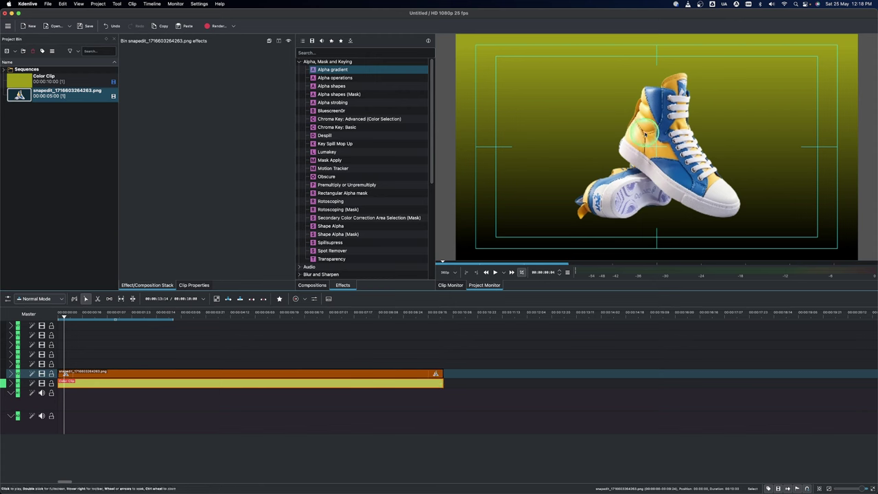
# Change the color clip's color to deep blue-violet and check the gradient behind the sneaker.
pyautogui.click(24, 81)
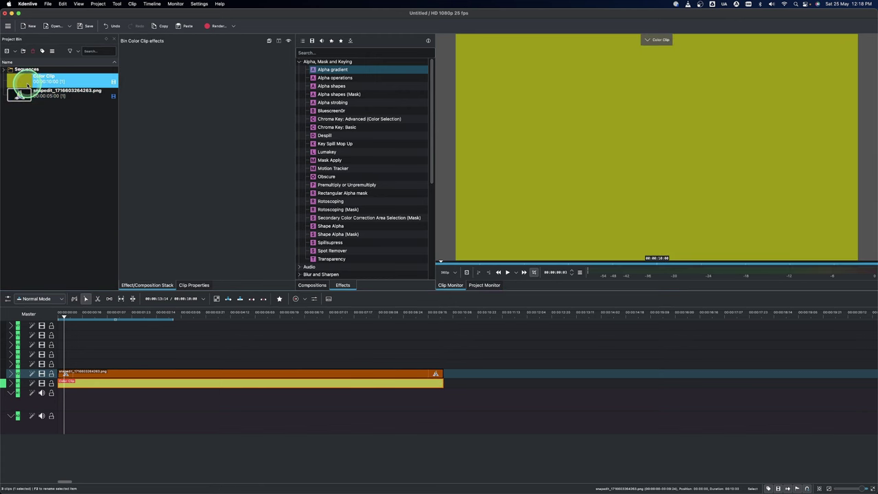
pyautogui.click(231, 54)
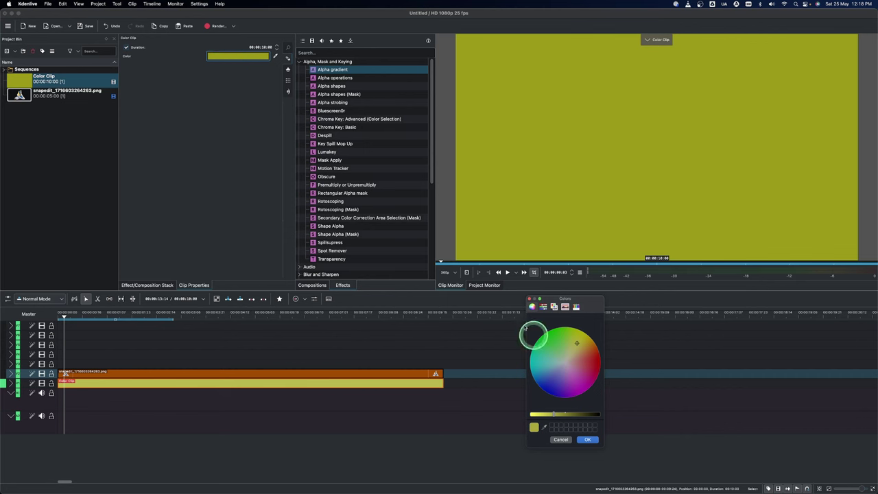
pyautogui.moveTo(570, 359); pyautogui.dragTo(587, 360)
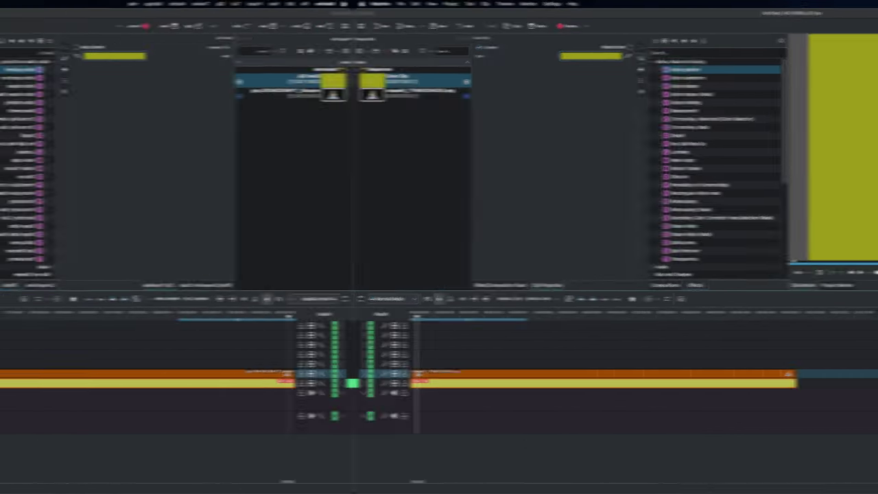
pyautogui.click(135, 314)
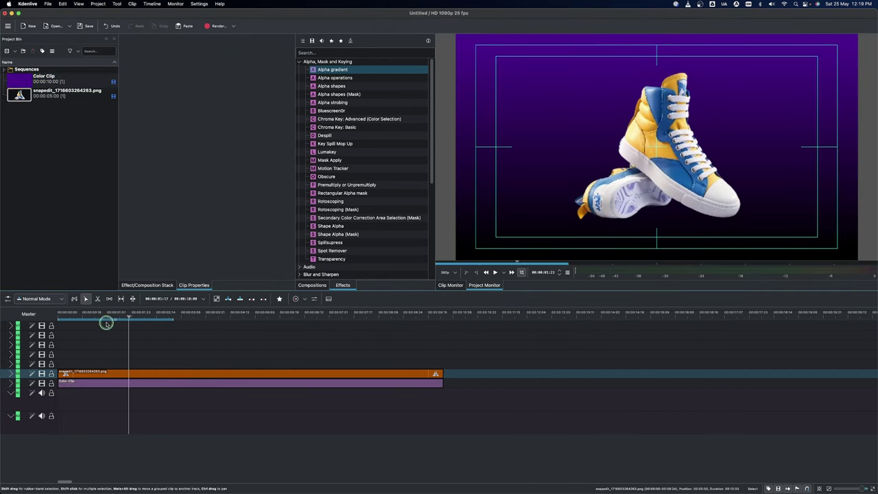
pyautogui.moveTo(106, 324)
pyautogui.mouseDown()
pyautogui.moveTo(91, 323)
pyautogui.moveTo(103, 330)
pyautogui.mouseUp()
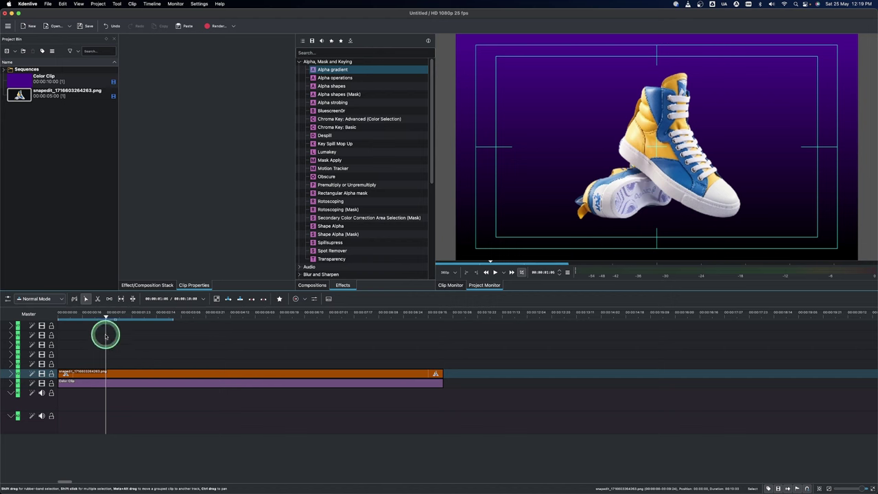
# Apply the Transform effect from the Transform, Distort and Perspective category to the sneaker image clip.
pyautogui.click(136, 369)
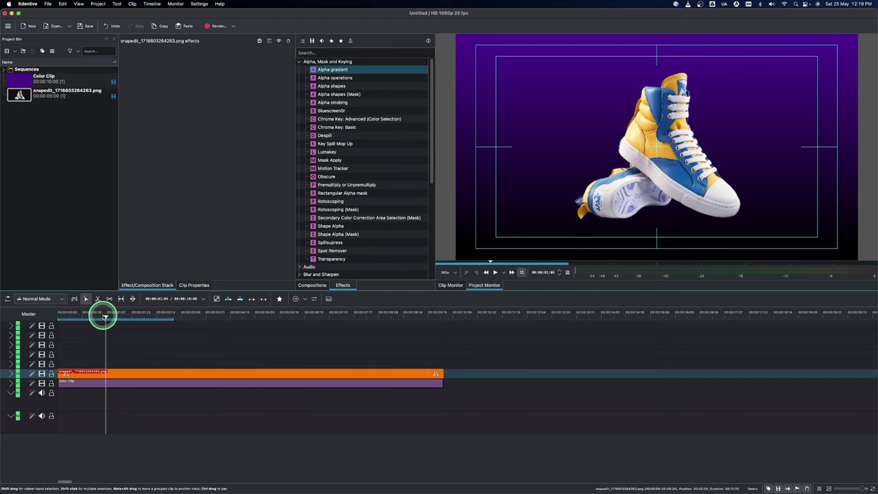
pyautogui.moveTo(103, 318); pyautogui.dragTo(78, 336)
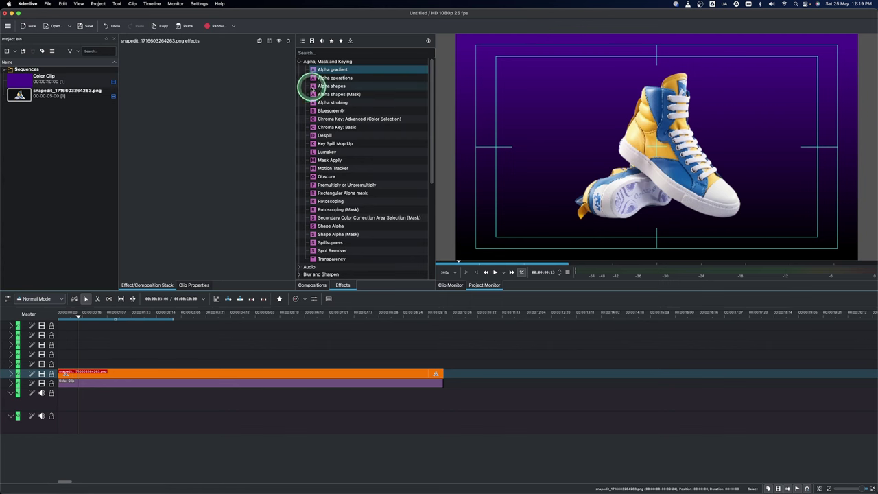
pyautogui.click(305, 61)
pyautogui.click(300, 61)
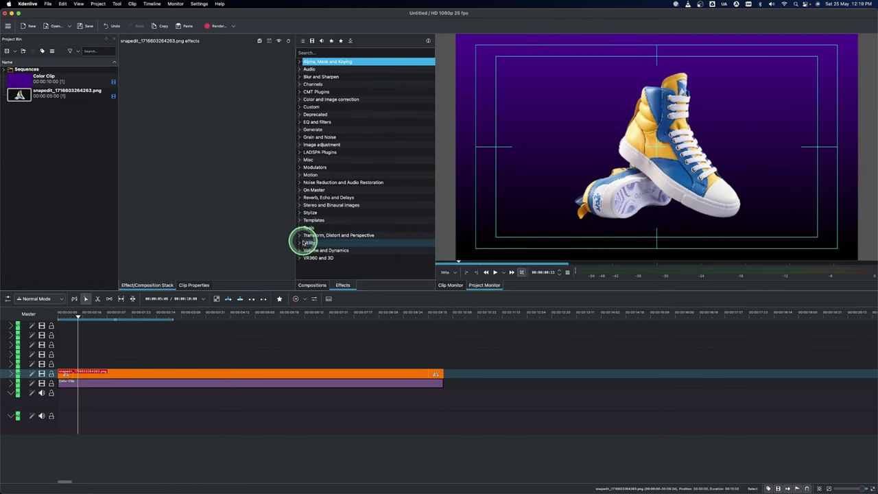
pyautogui.click(300, 235)
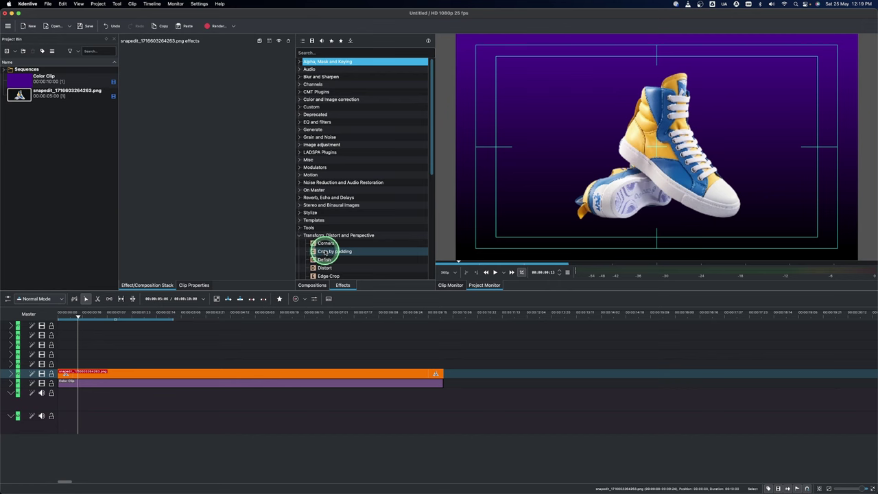
pyautogui.scroll(-3, 323, 251)
pyautogui.scroll(-5, 330, 274)
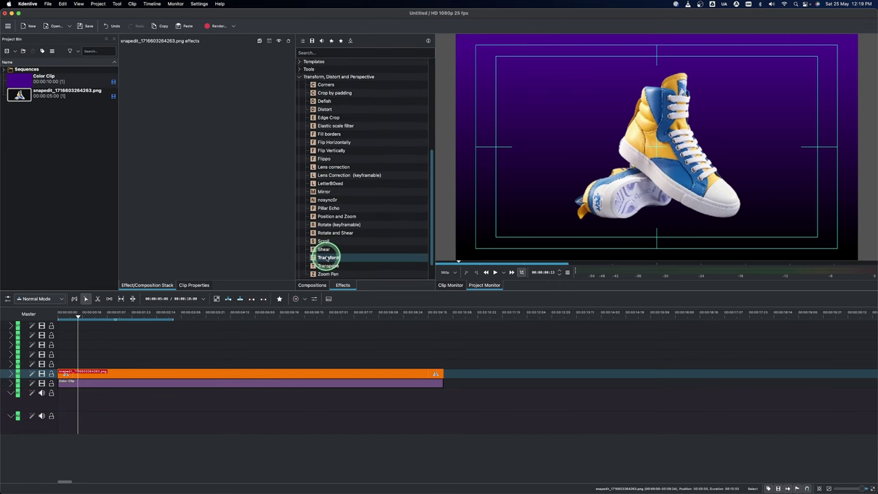
pyautogui.moveTo(325, 257); pyautogui.dragTo(225, 231)
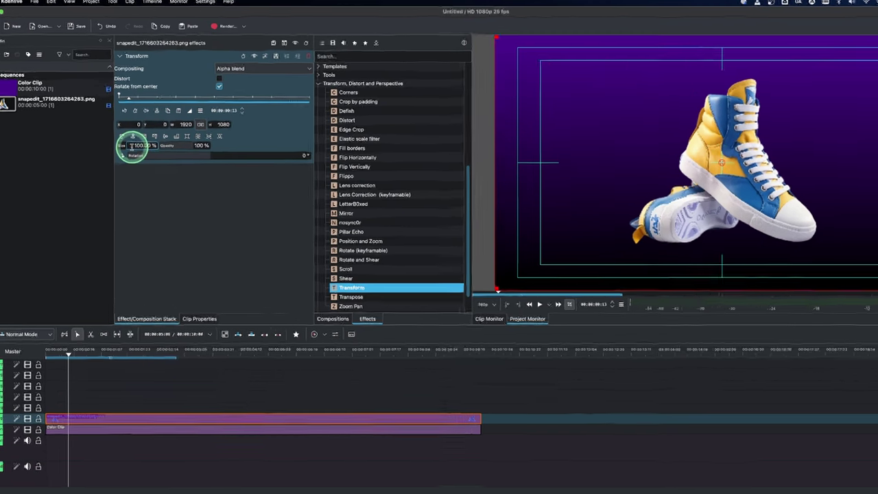
# Set the sneaker image's Transform size to 85%.
pyautogui.click(132, 146)
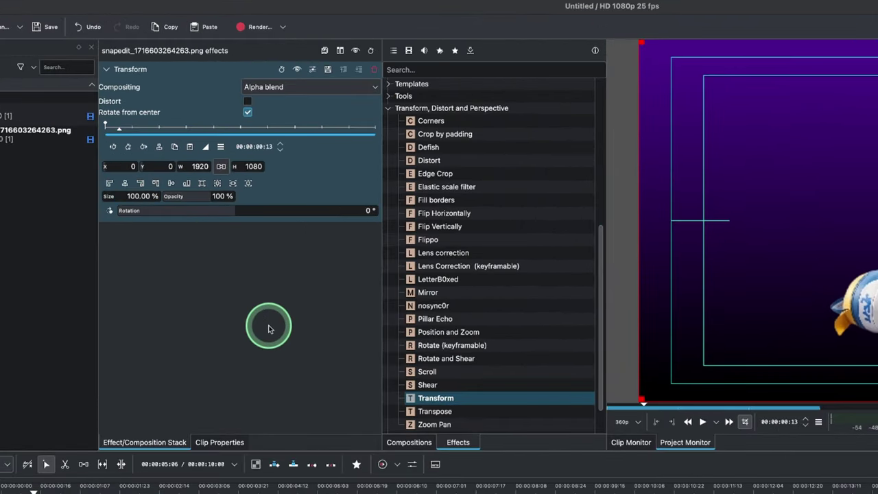
pyautogui.write('85')
pyautogui.press('Return')
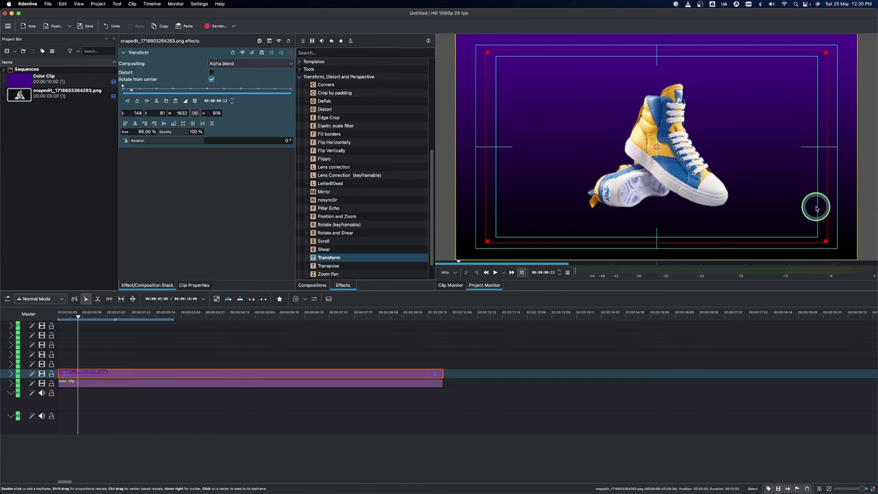
# Cycle the project monitor's overlay guides until the rule-of-thirds grid is shown.
pyautogui.moveTo(872, 151)
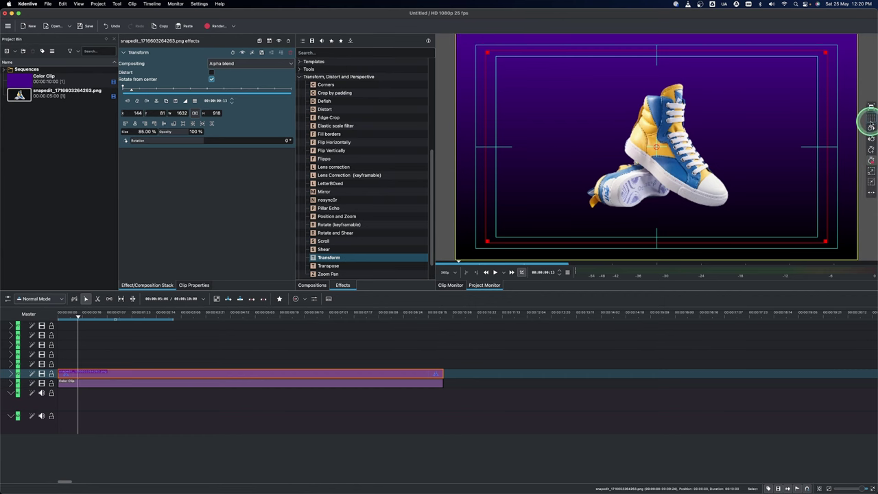
pyautogui.click(870, 120)
pyautogui.click(870, 120)
pyautogui.click(871, 120)
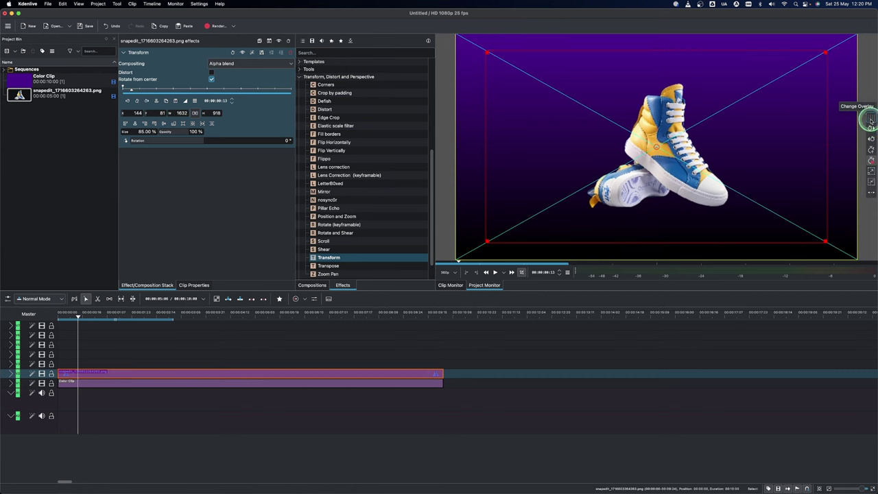
pyautogui.click(870, 120)
pyautogui.click(870, 120)
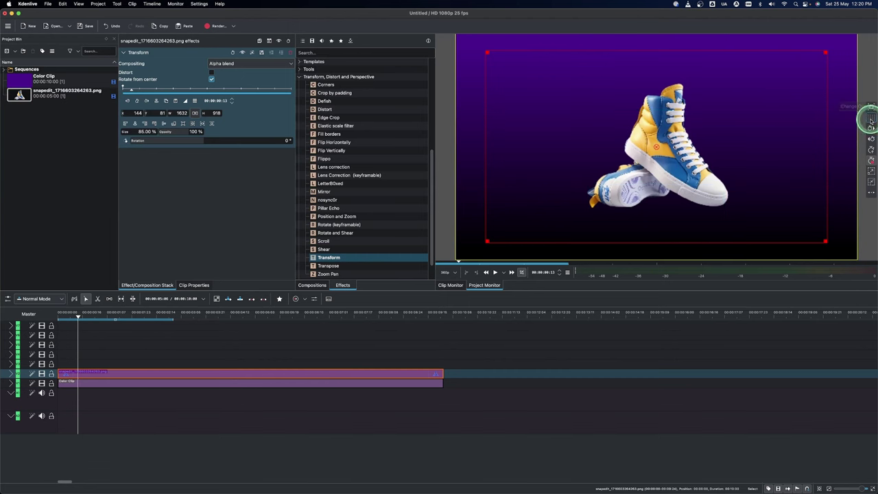
pyautogui.click(871, 120)
pyautogui.click(870, 120)
pyautogui.click(871, 120)
pyautogui.click(870, 120)
pyautogui.click(871, 120)
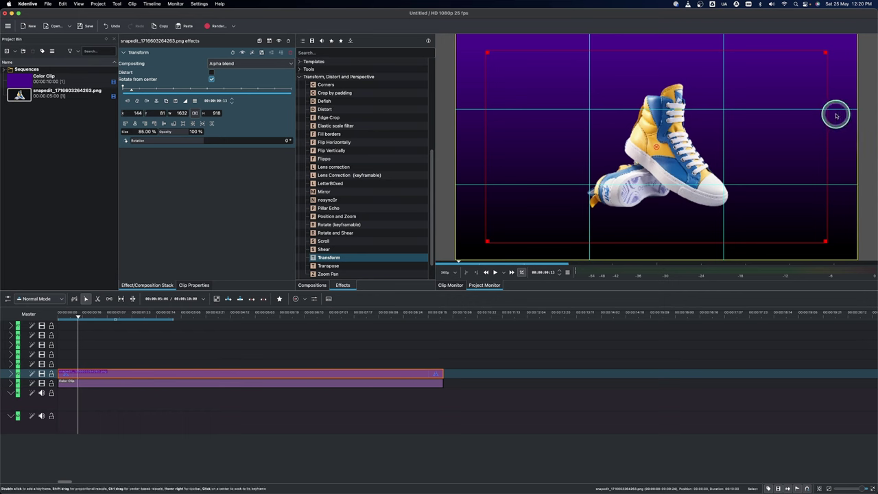
pyautogui.moveTo(876, 92)
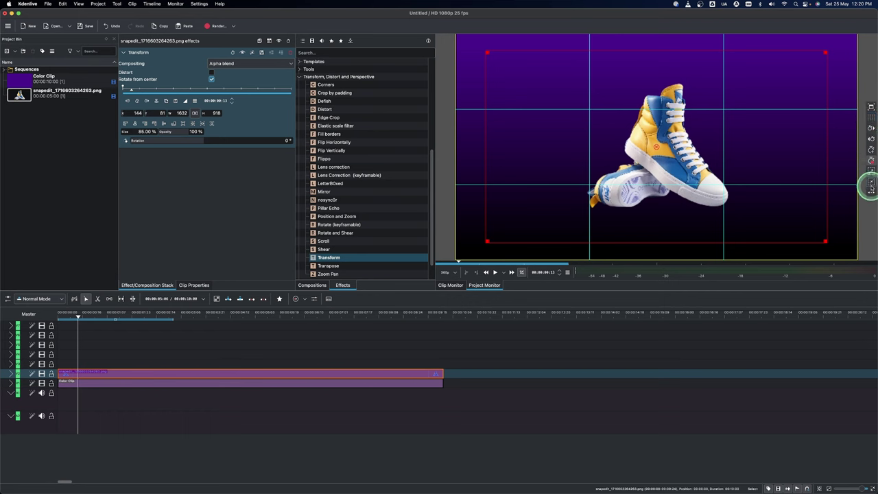
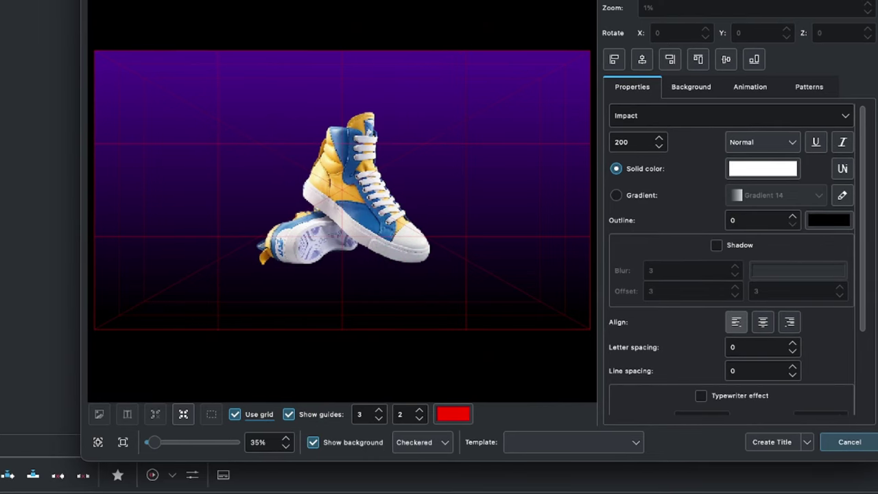
# Create a centered two-line title "NEW ARRIVAL" in Impact 180 with Gradient 14 and a shadow offset 3 and 10, at the sneaker's upper right.
pyautogui.click(428, 136)
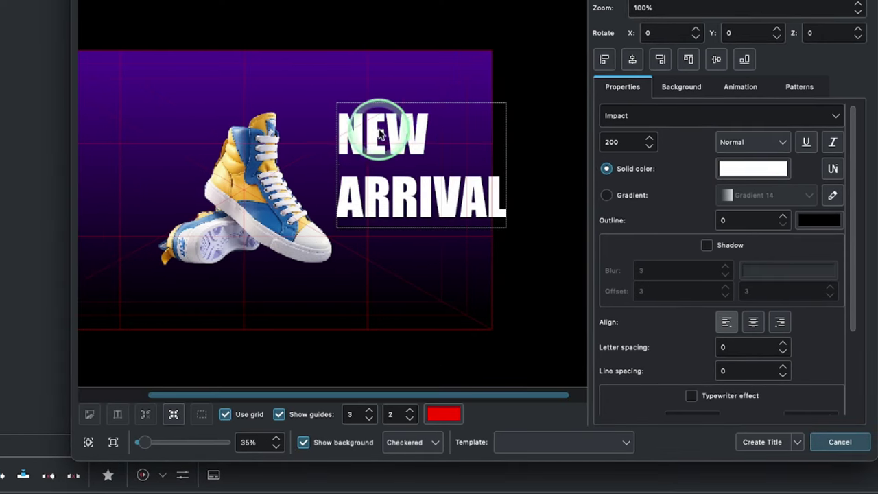
pyautogui.click(661, 59)
pyautogui.click(541, 241)
pyautogui.moveTo(559, 237); pyautogui.dragTo(397, 184)
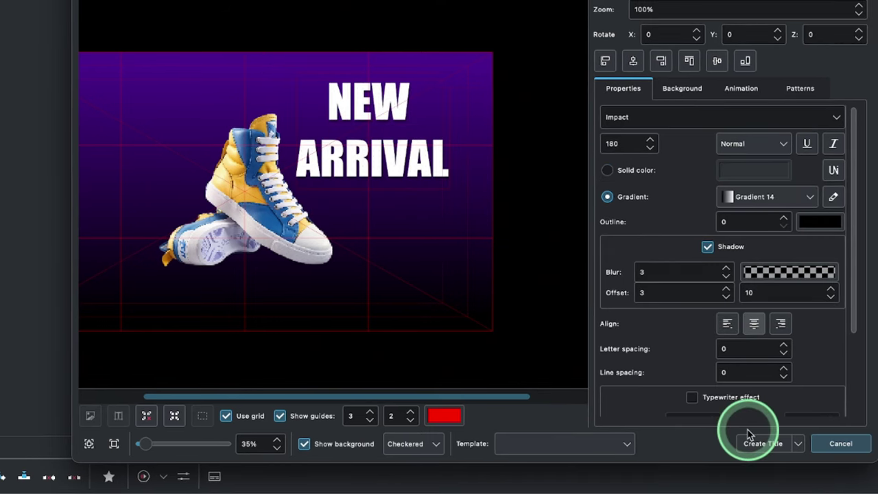
pyautogui.click(761, 439)
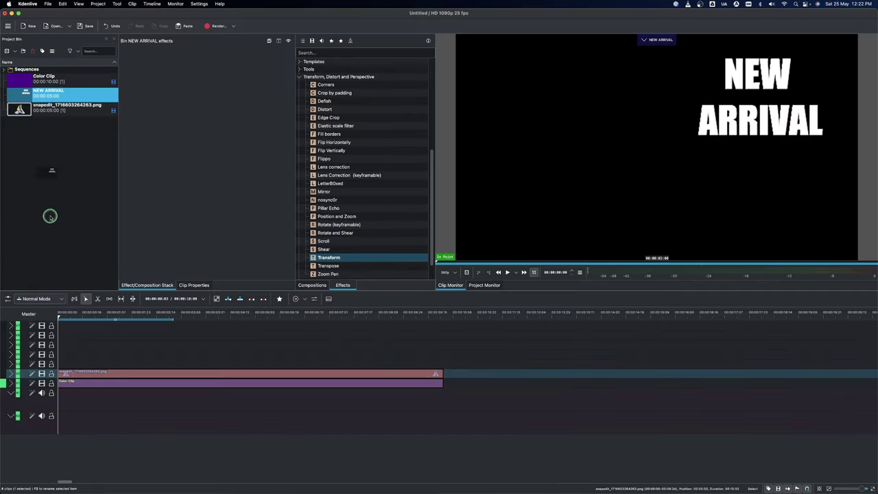
# Place the NEW ARRIVAL title on the track above the sneaker image and extend it to the other clips' end.
pyautogui.moveTo(48, 216); pyautogui.dragTo(62, 363)
pyautogui.moveTo(249, 365); pyautogui.dragTo(439, 371)
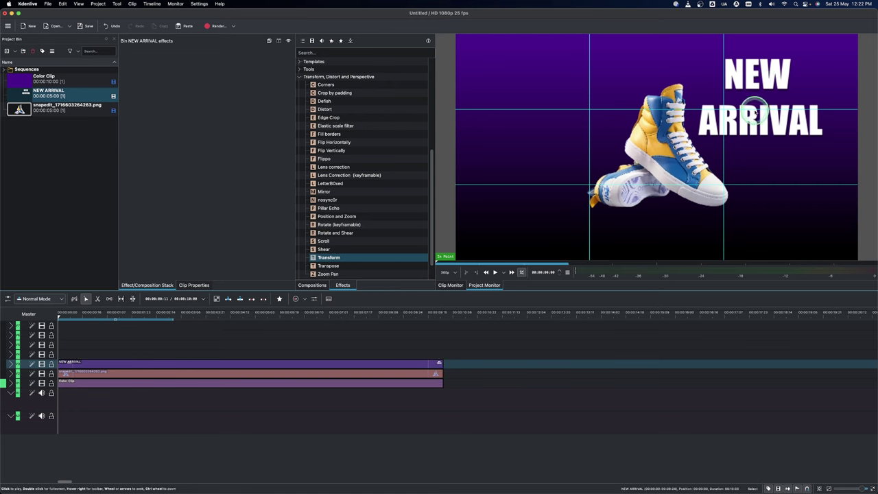
# Create a title clip reading "SNEAKER" directly below the NEW ARRIVAL text.
pyautogui.rightClick(43, 142)
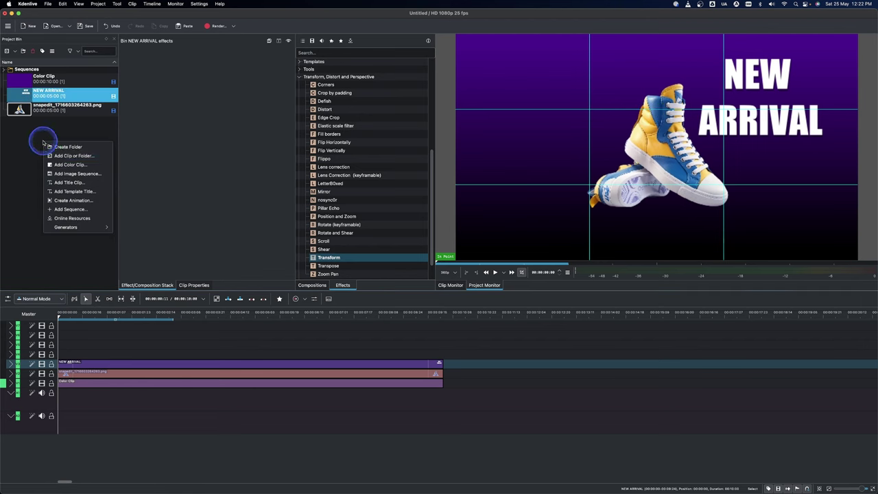
pyautogui.click(61, 182)
pyautogui.click(420, 171)
pyautogui.write('SNEAKER')
pyautogui.moveTo(466, 177); pyautogui.dragTo(446, 169)
pyautogui.click(579, 282)
# Place the SNEAKER title on the track above NEW ARRIVAL and extend it to the other clips' end.
pyautogui.moveTo(18, 129); pyautogui.dragTo(65, 355)
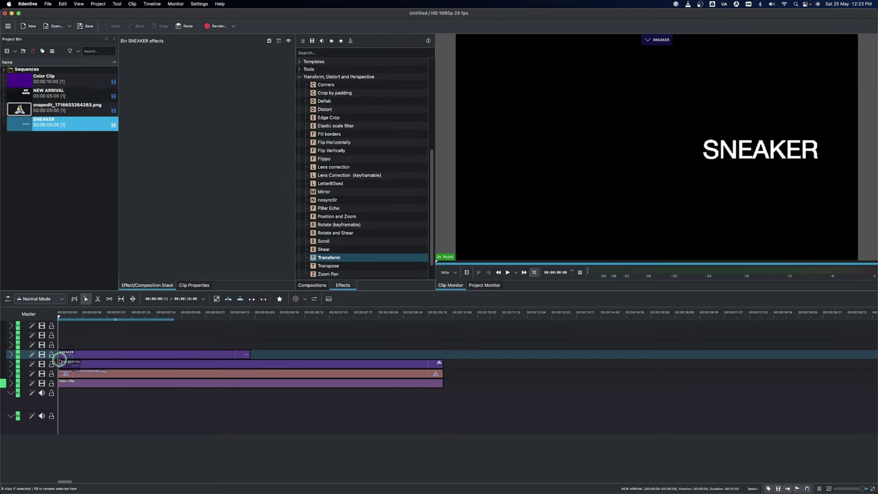
pyautogui.moveTo(251, 354); pyautogui.dragTo(439, 355)
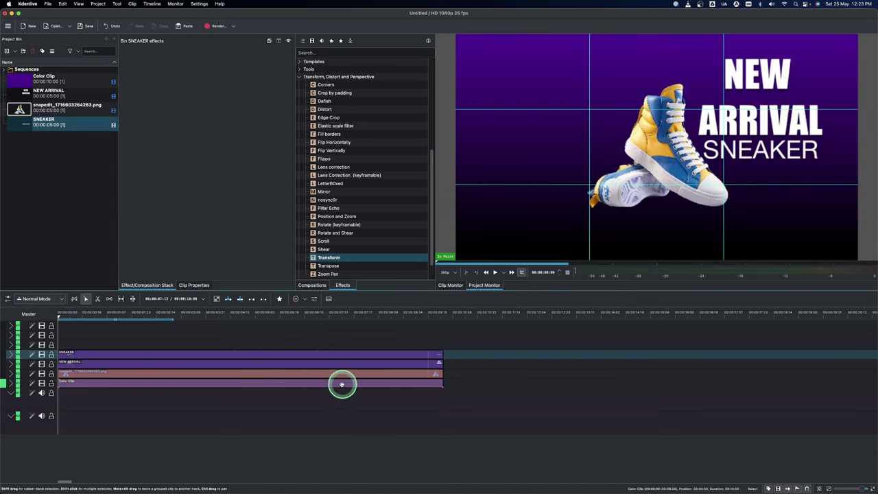
# Create a two-line title "MEGA SALE" at font size 250 left of the sneaker, in the same heavy font as NEW ARRIVAL.
pyautogui.click(39, 135)
pyautogui.click(37, 151)
pyautogui.rightClick(37, 150)
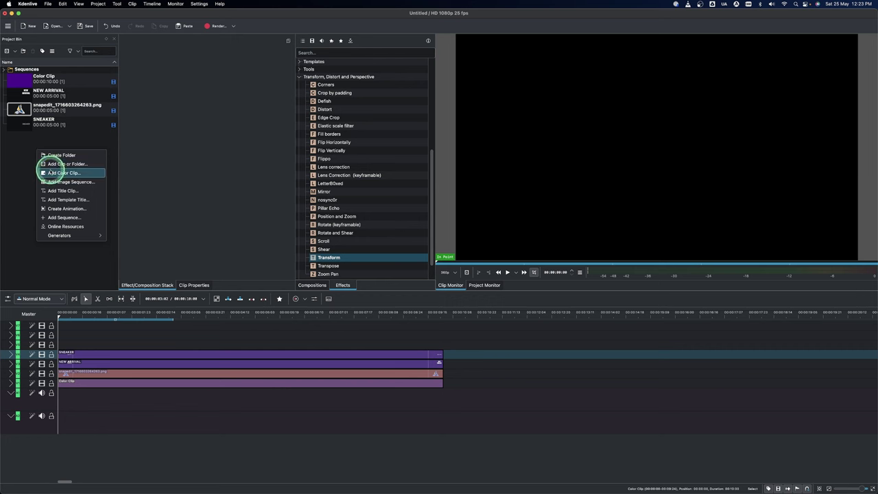
pyautogui.click(40, 190)
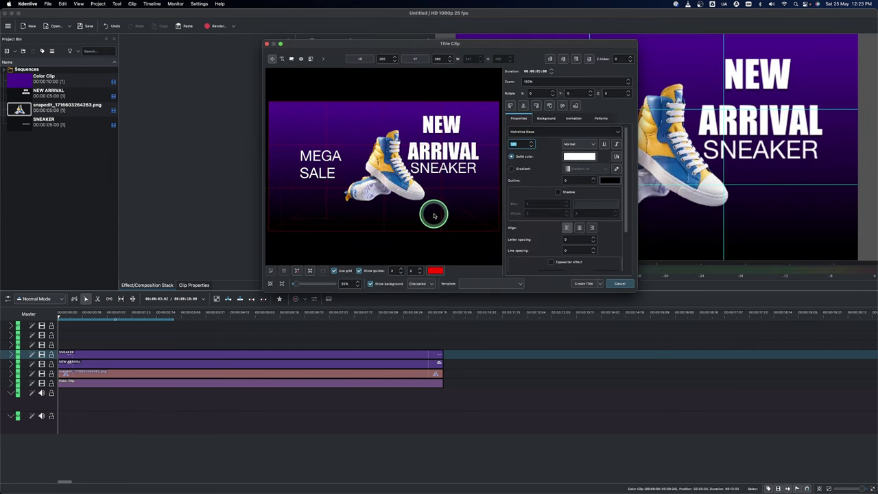
pyautogui.write('250')
pyautogui.click(616, 133)
pyautogui.scroll(-3, 529, 172)
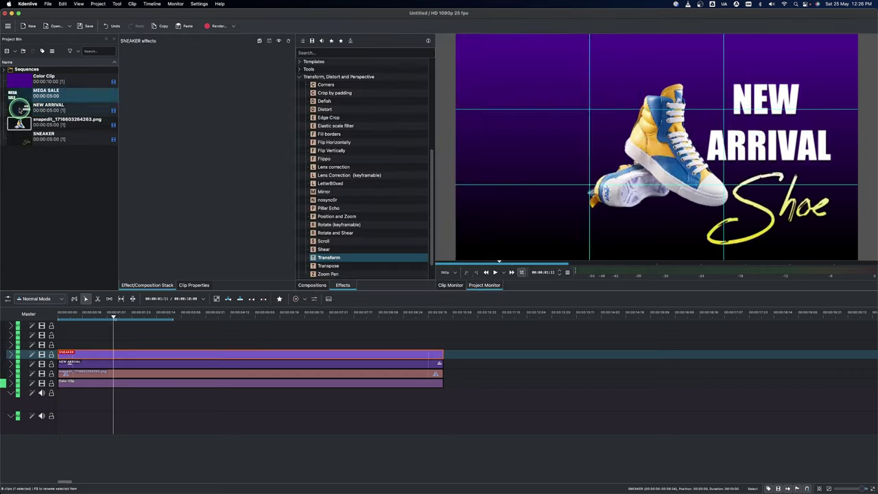
# Place the MEGA SALE title on the track above SNEAKER and extend it to the other clips' end.
pyautogui.click(21, 109)
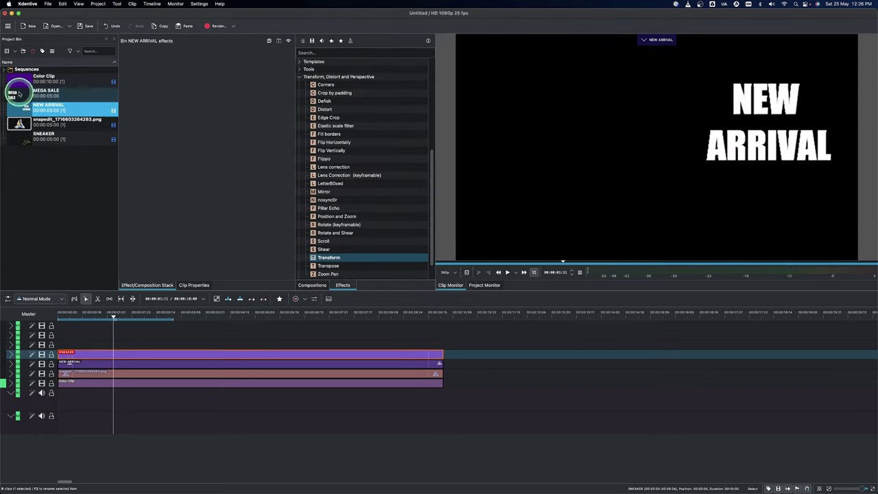
pyautogui.click(27, 94)
pyautogui.moveTo(28, 94); pyautogui.dragTo(422, 344)
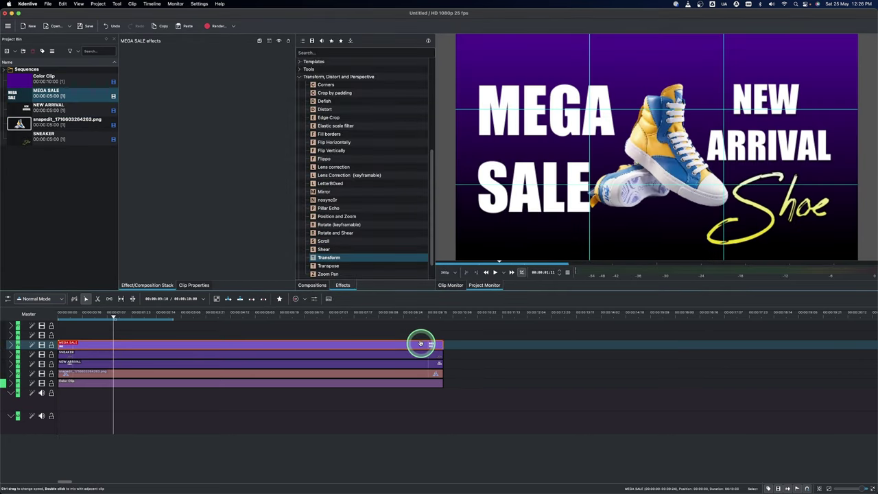
pyautogui.moveTo(421, 343); pyautogui.dragTo(298, 341)
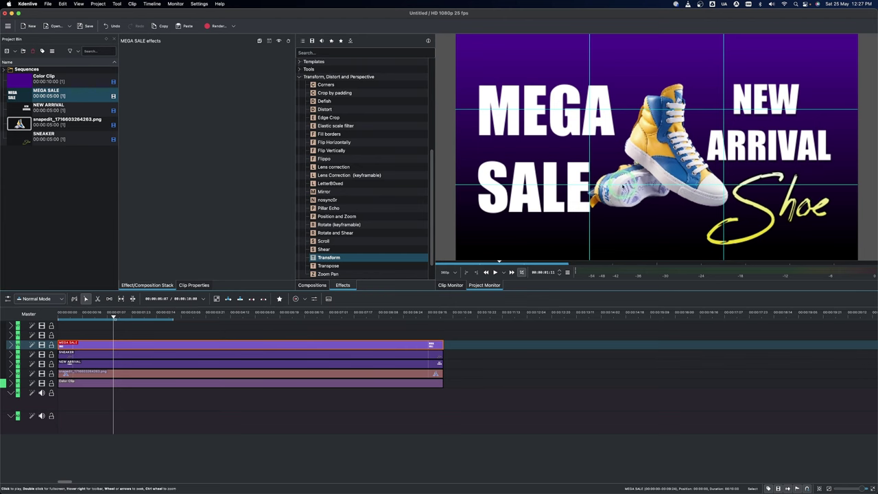
# Add a second color clip in a slightly darkened yellow.
pyautogui.click(29, 163)
pyautogui.rightClick(31, 167)
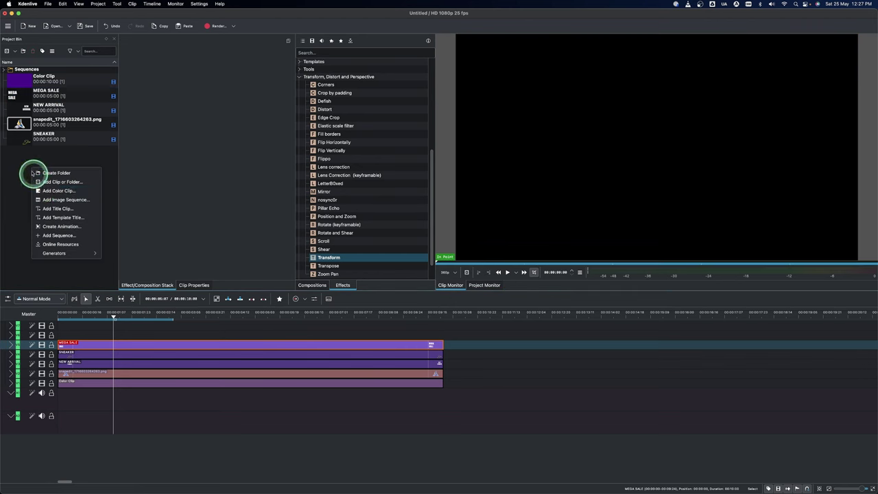
pyautogui.click(48, 191)
pyautogui.click(453, 263)
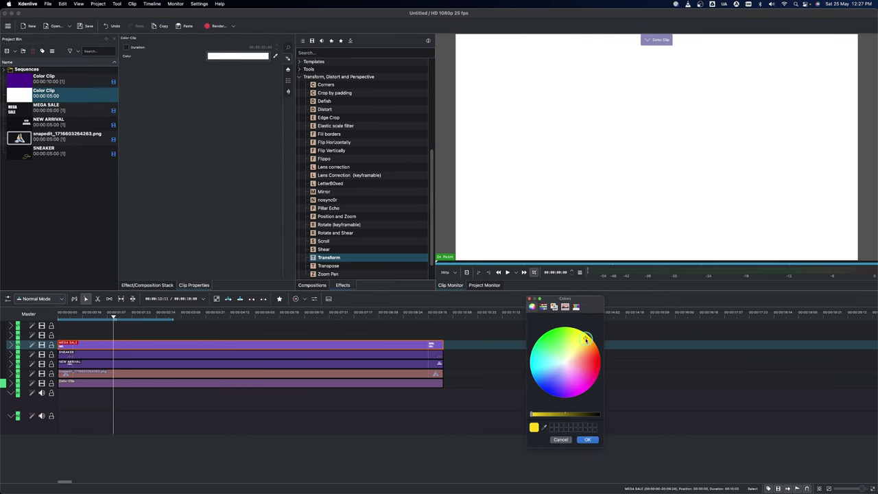
pyautogui.moveTo(529, 414); pyautogui.dragTo(542, 414)
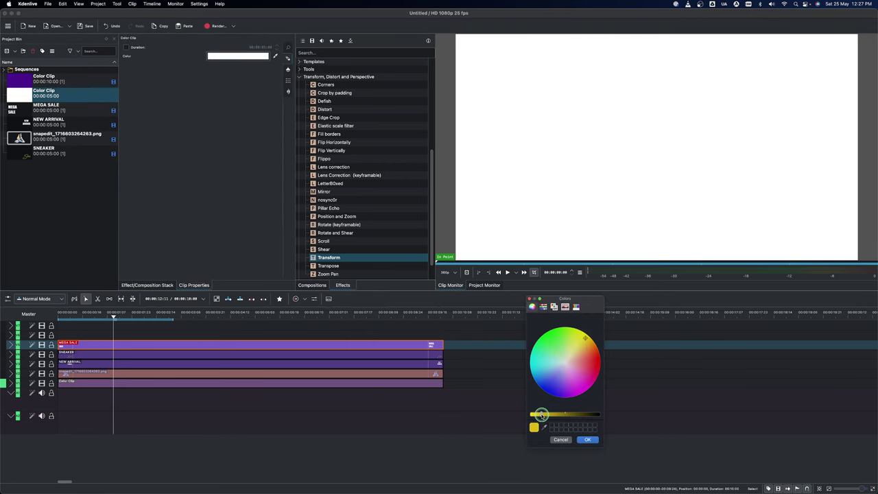
pyautogui.click(585, 439)
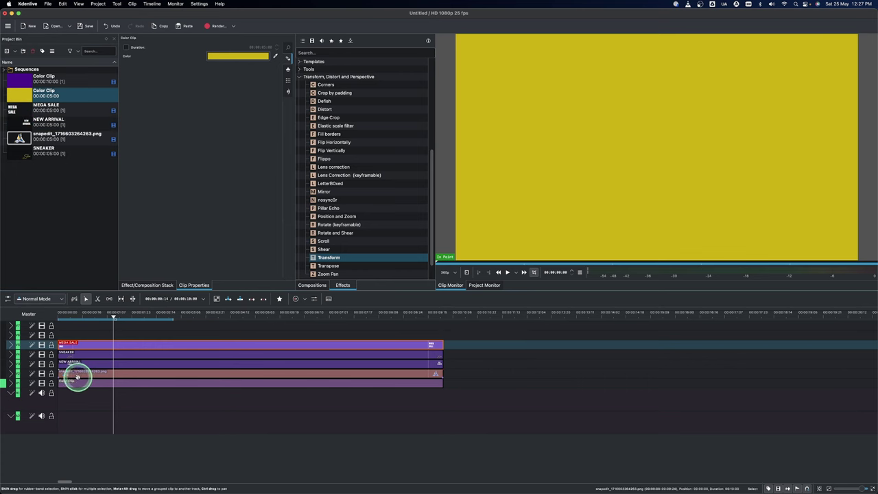
# Move the three titles and the sneaker image up one track together, freeing the track above the purple color clip.
pyautogui.click(80, 383)
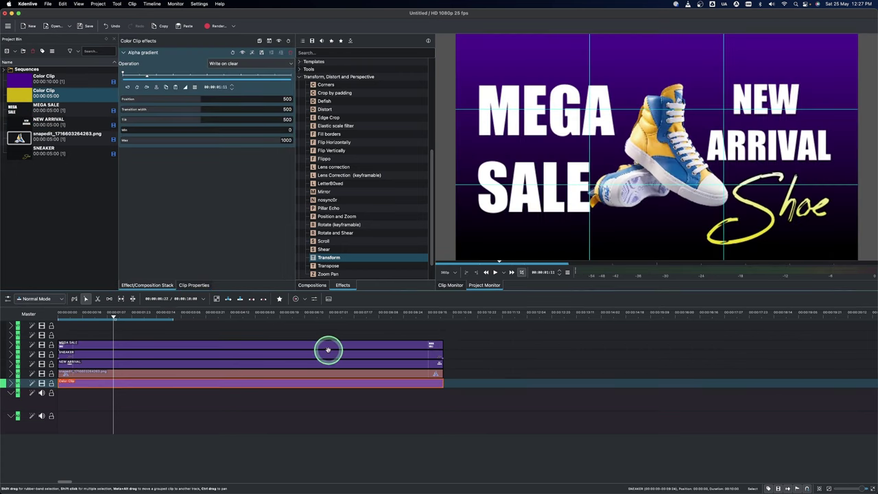
pyautogui.click(448, 359)
pyautogui.click(417, 372)
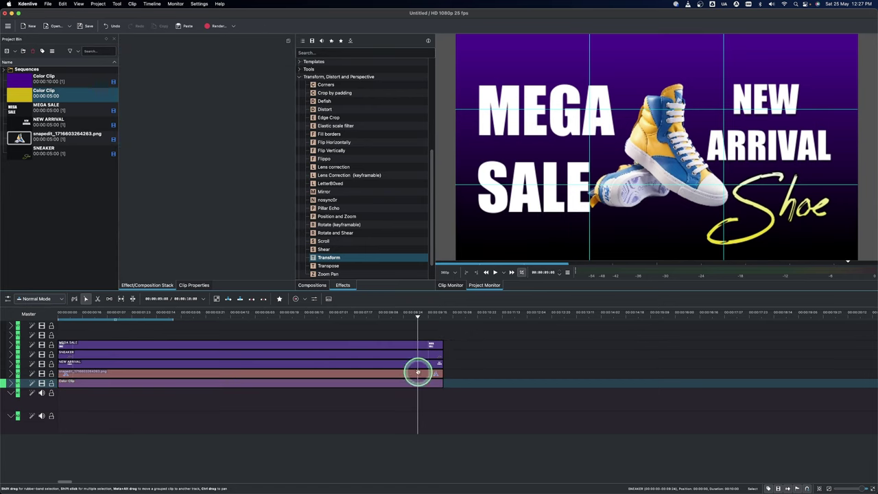
pyautogui.moveTo(407, 372); pyautogui.dragTo(385, 334)
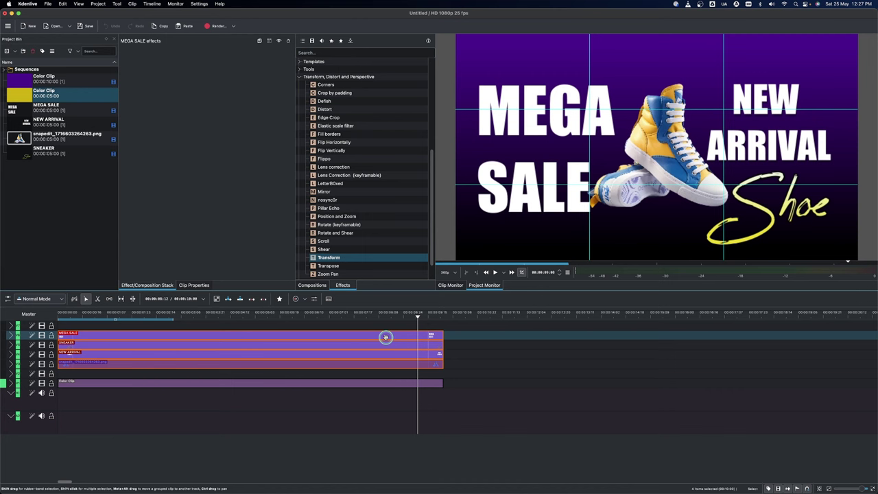
# Place the yellow color clip on the free track above the purple one and extend it to the other clips' end.
pyautogui.click(23, 98)
pyautogui.moveTo(23, 98); pyautogui.dragTo(71, 372)
pyautogui.moveTo(370, 373); pyautogui.dragTo(440, 372)
# Apply the Corners effect to the yellow clip and move Corner 1 to 3255, 1951 and Corner 2 to 4011, 1966.
pyautogui.click(419, 372)
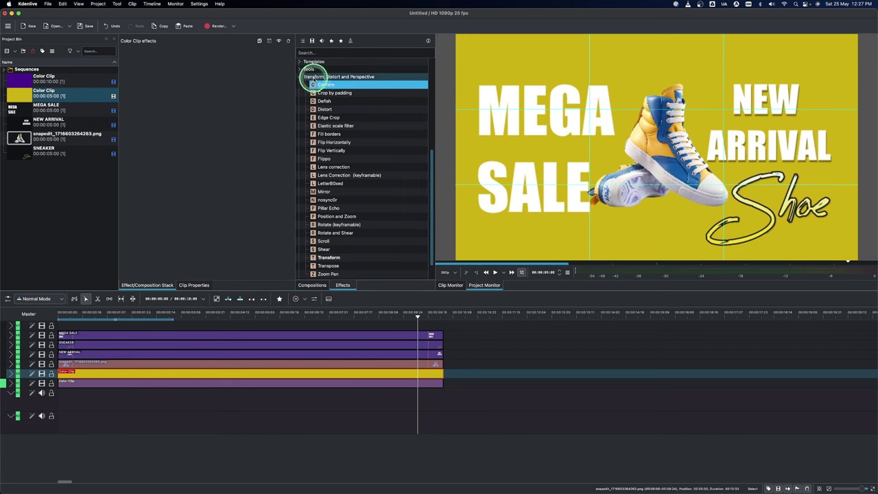
pyautogui.moveTo(312, 85); pyautogui.dragTo(182, 177)
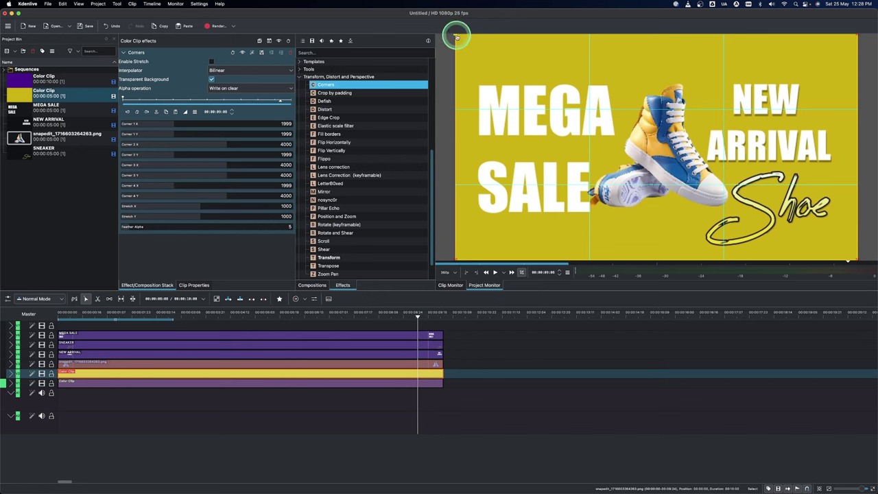
pyautogui.moveTo(457, 36); pyautogui.dragTo(709, 32)
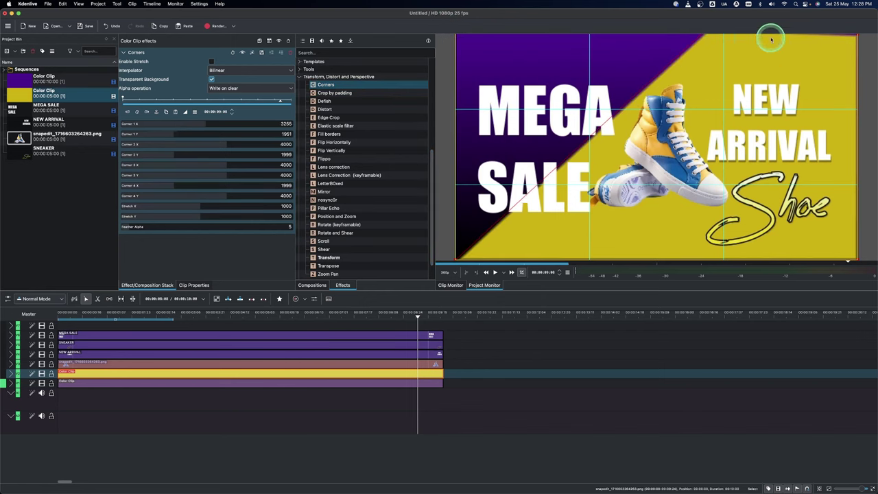
pyautogui.moveTo(858, 33); pyautogui.dragTo(860, 30)
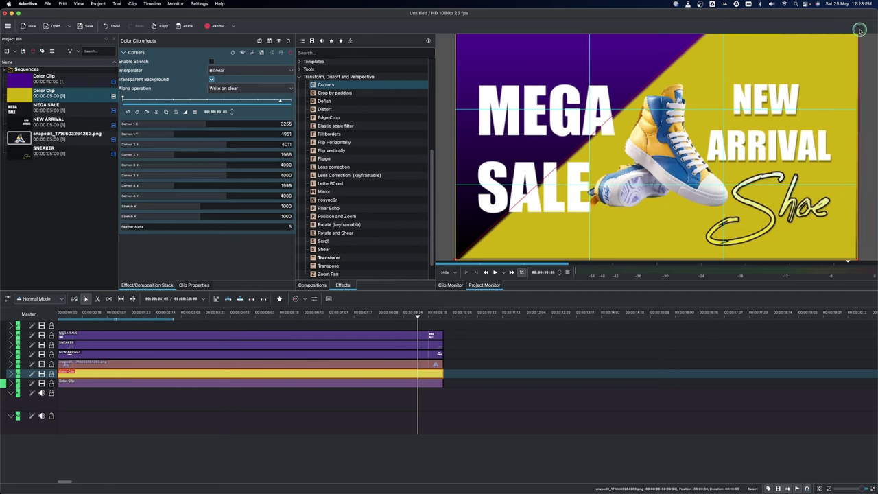
# Move the yellow clip's Corner 4 to 2797, 4027 and set the effect's Feather Alpha to 0.
pyautogui.moveTo(458, 259); pyautogui.dragTo(618, 260)
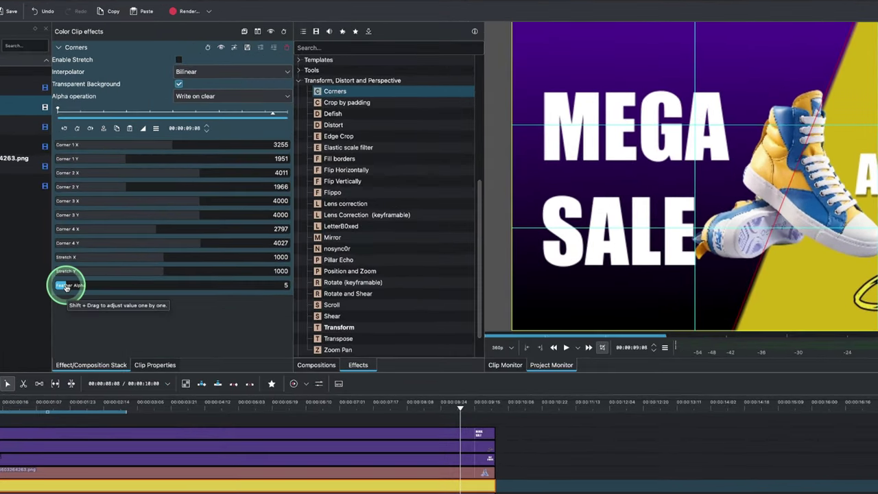
pyautogui.moveTo(66, 287); pyautogui.dragTo(35, 288)
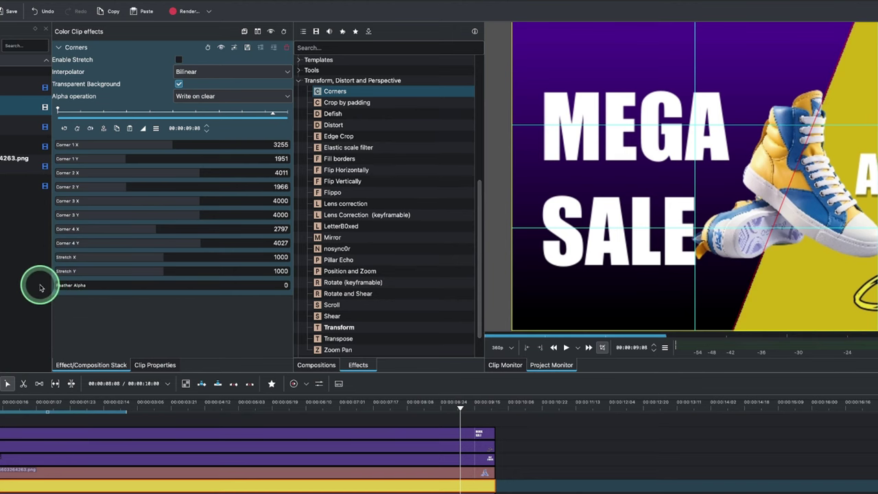